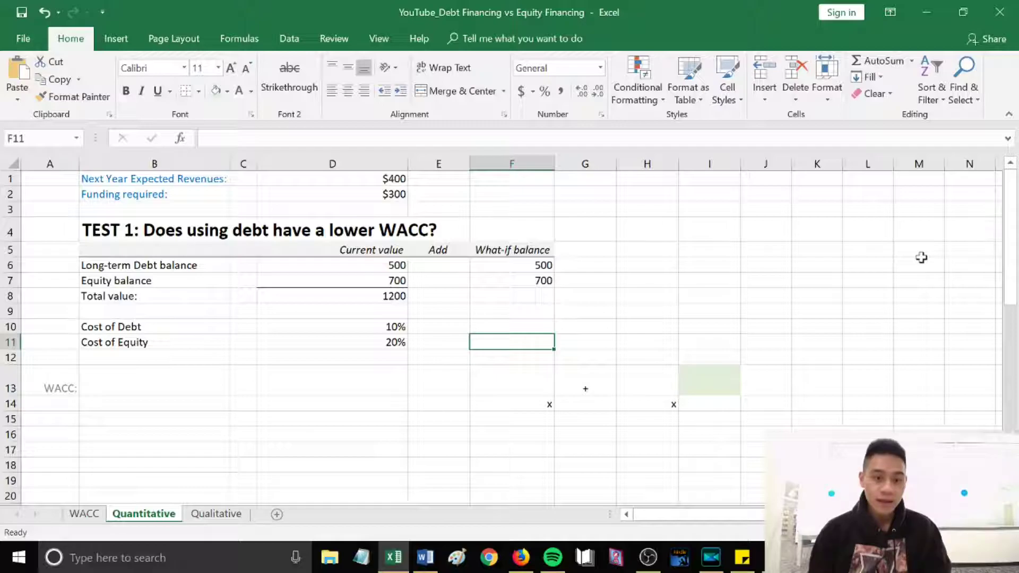
Examine the TEST 1 and TEST 2 headings, the current debt, equity and total values, and the costs of debt and equity.
{"action": "left_click", "coordinate": [187, 225]}
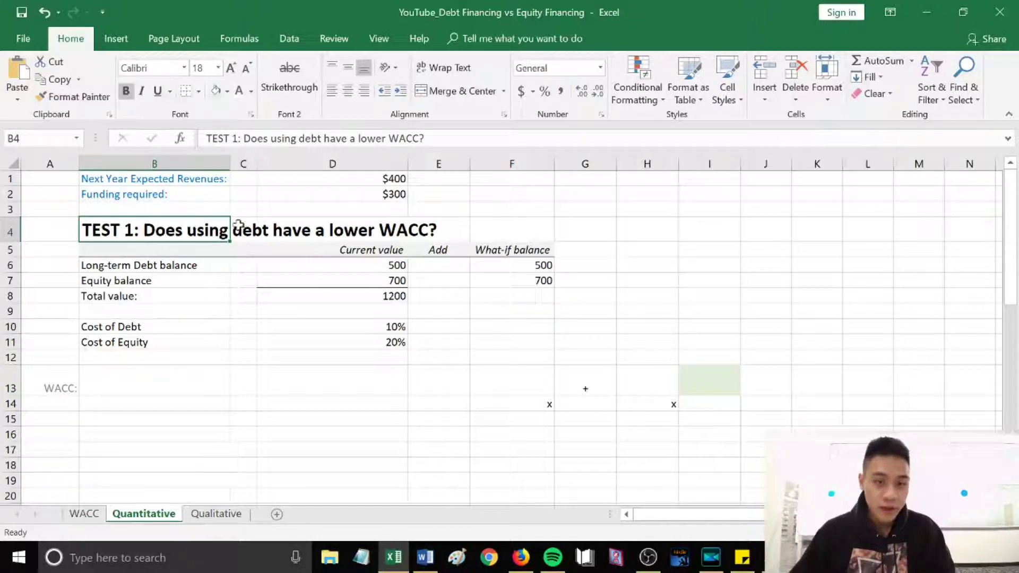
{"action": "scroll", "coordinate": [238, 285], "scroll_direction": "down", "scroll_amount": 1}
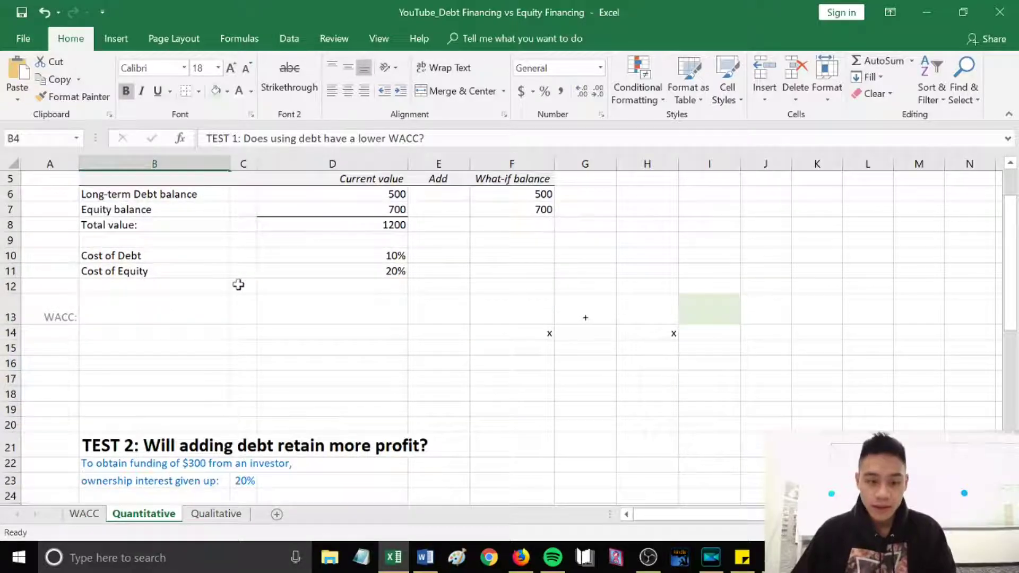
{"action": "left_click", "coordinate": [142, 444]}
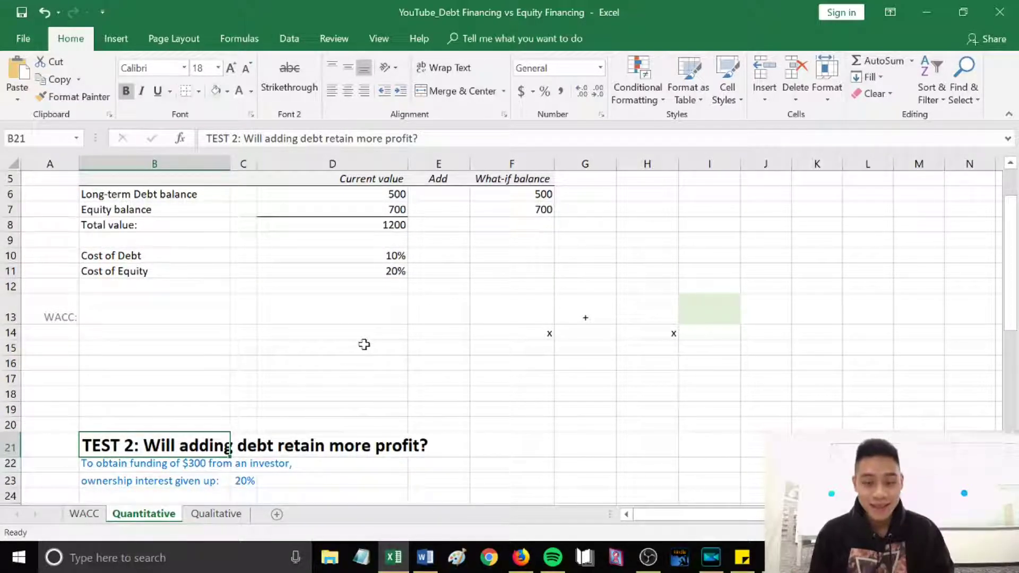
{"action": "scroll", "coordinate": [364, 345], "scroll_direction": "up", "scroll_amount": 1}
{"action": "left_click", "coordinate": [365, 327]}
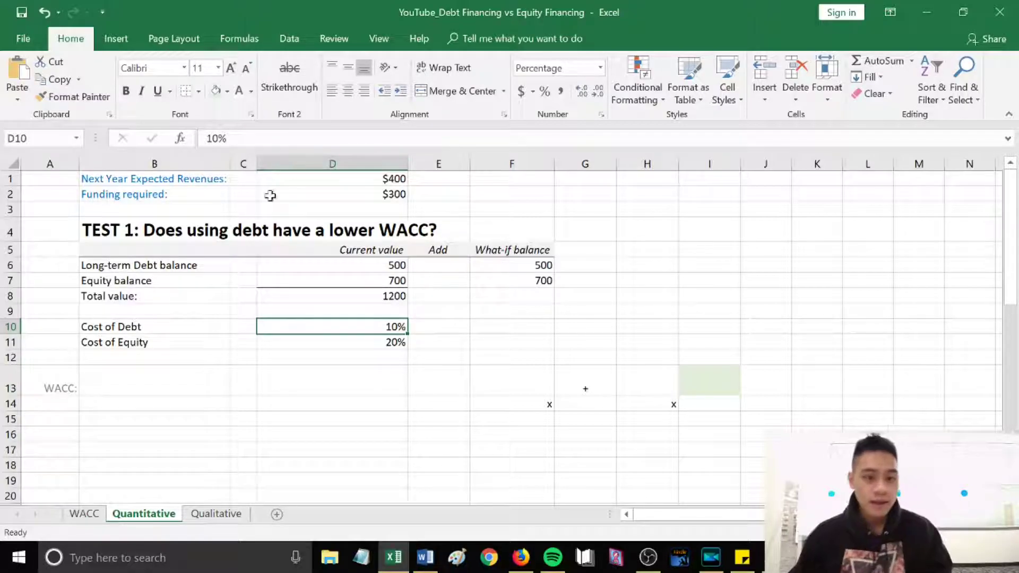
{"action": "left_click", "coordinate": [152, 264]}
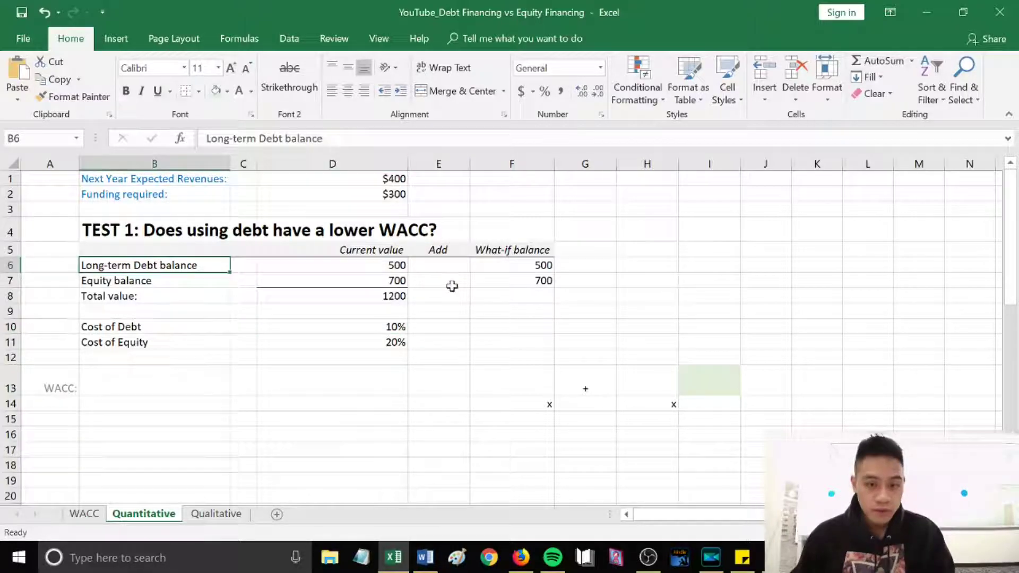
{"action": "left_click", "coordinate": [382, 264]}
{"action": "left_click", "coordinate": [158, 279]}
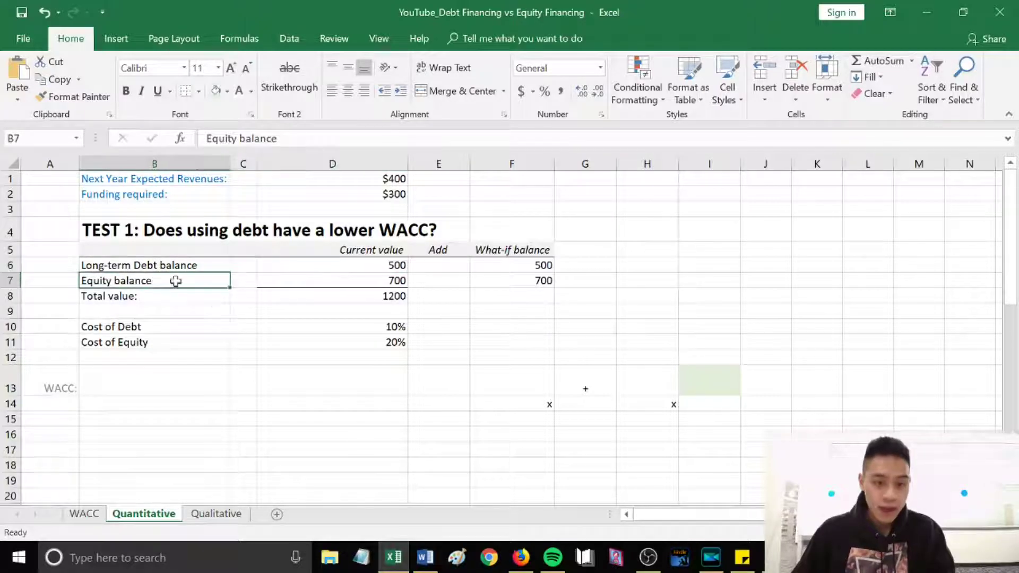
{"action": "left_click", "coordinate": [367, 279]}
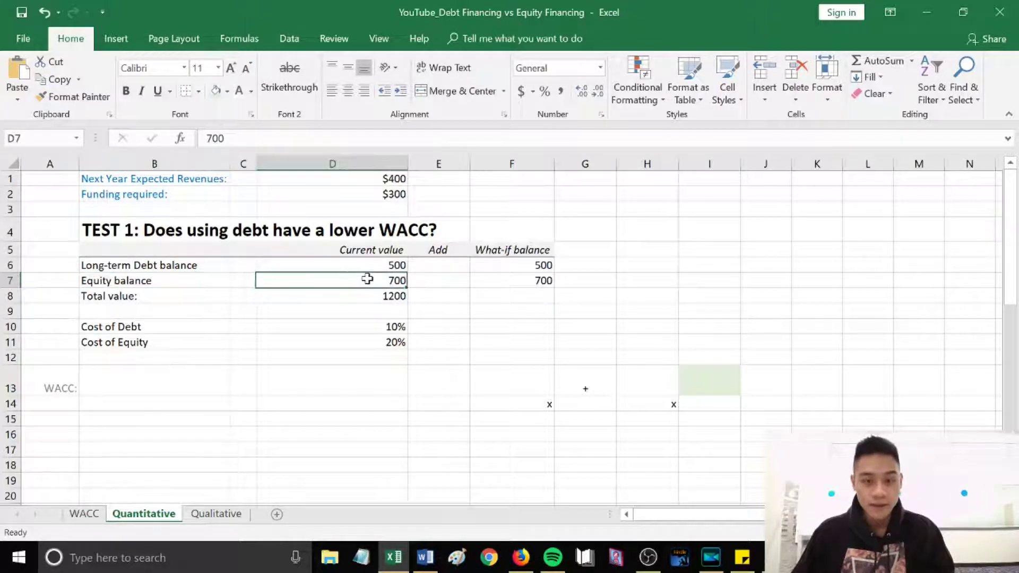
{"action": "left_click", "coordinate": [153, 298]}
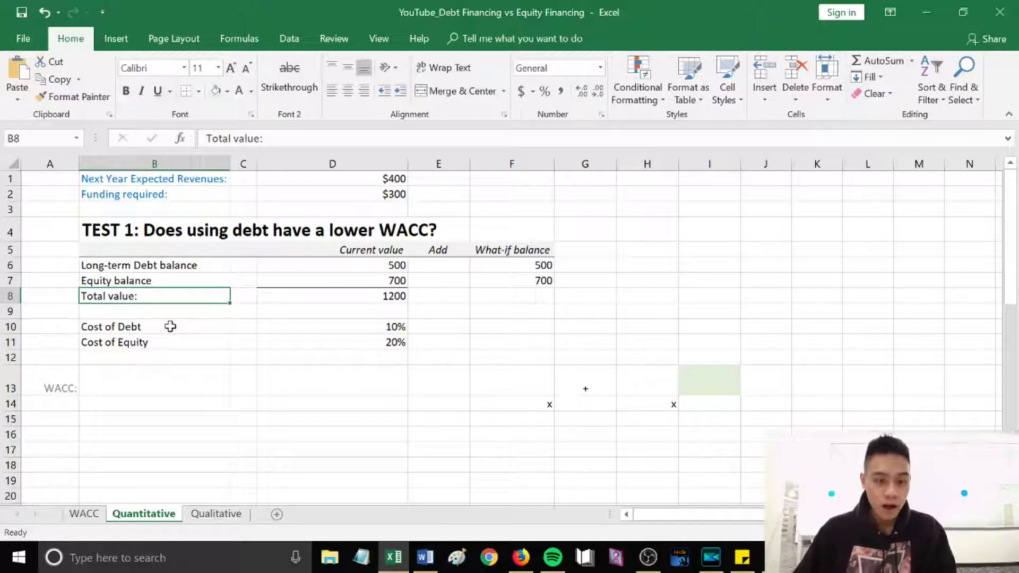
{"action": "left_click", "coordinate": [327, 325]}
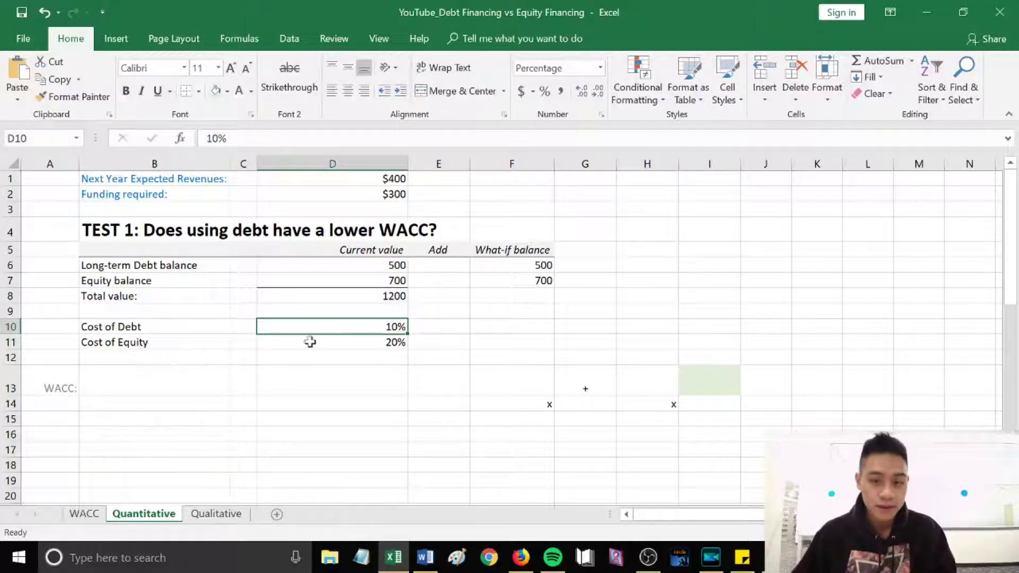
Check the Add and What-if balance columns, inspecting the formula behind the what-if long-term debt balance in F6.
{"action": "left_click", "coordinate": [452, 268]}
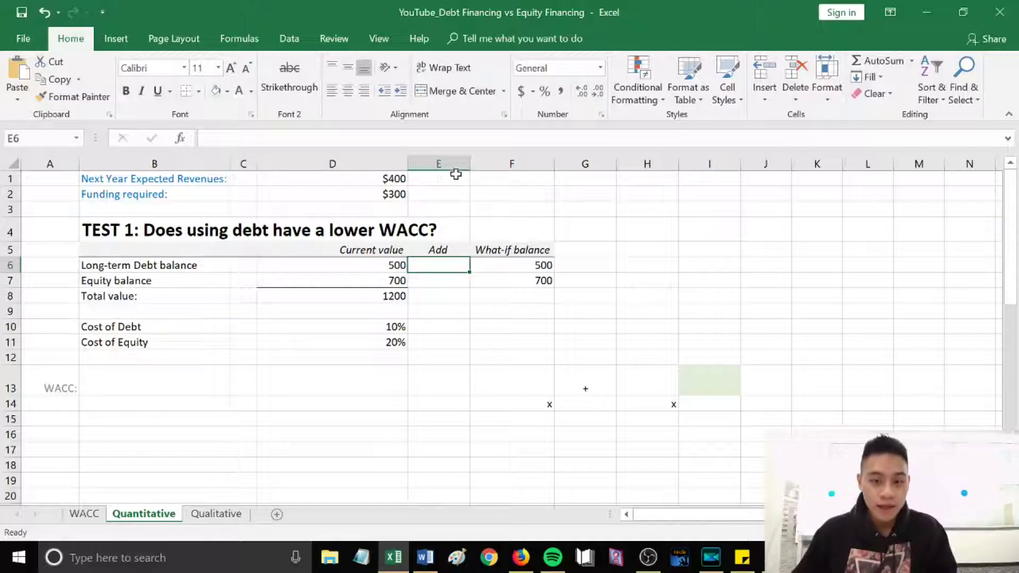
{"action": "left_click", "coordinate": [500, 249]}
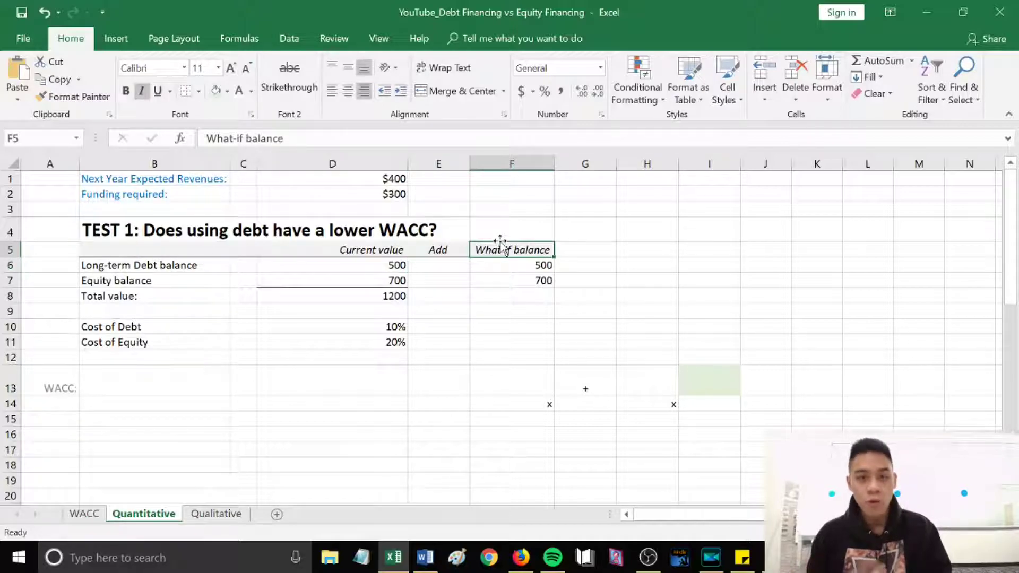
{"action": "double_click", "coordinate": [542, 265]}
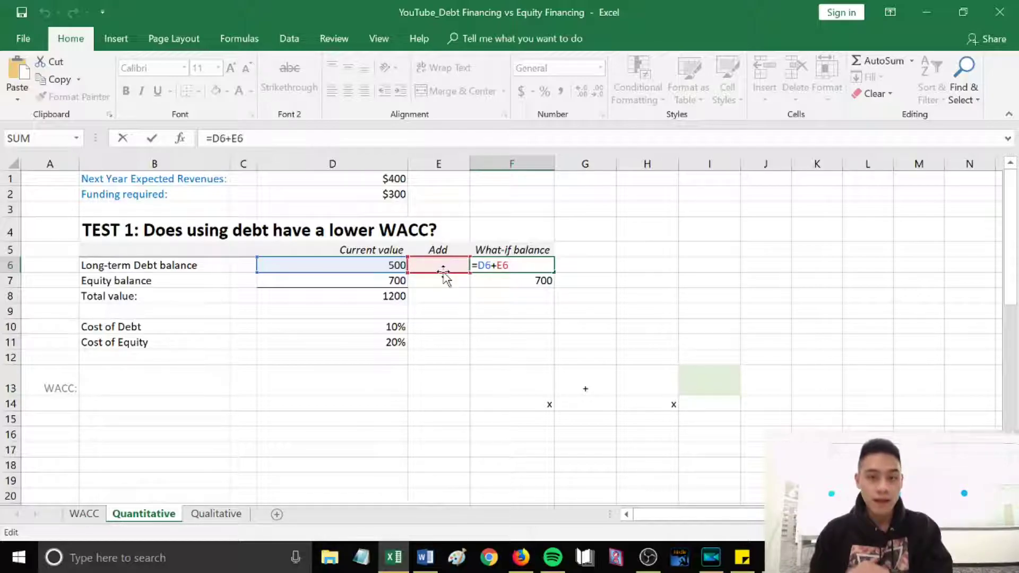
{"action": "key", "text": "Return"}
{"action": "key", "text": "Return"}
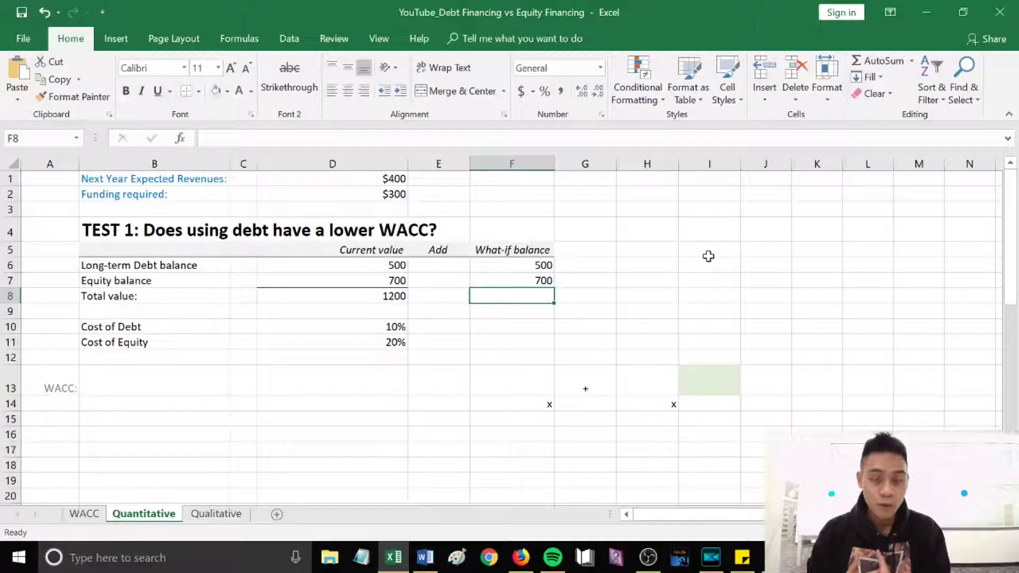
Reveal the hidden WACC formula labels in B13:D14 by setting their font color to Automatic.
{"action": "left_click", "coordinate": [229, 384]}
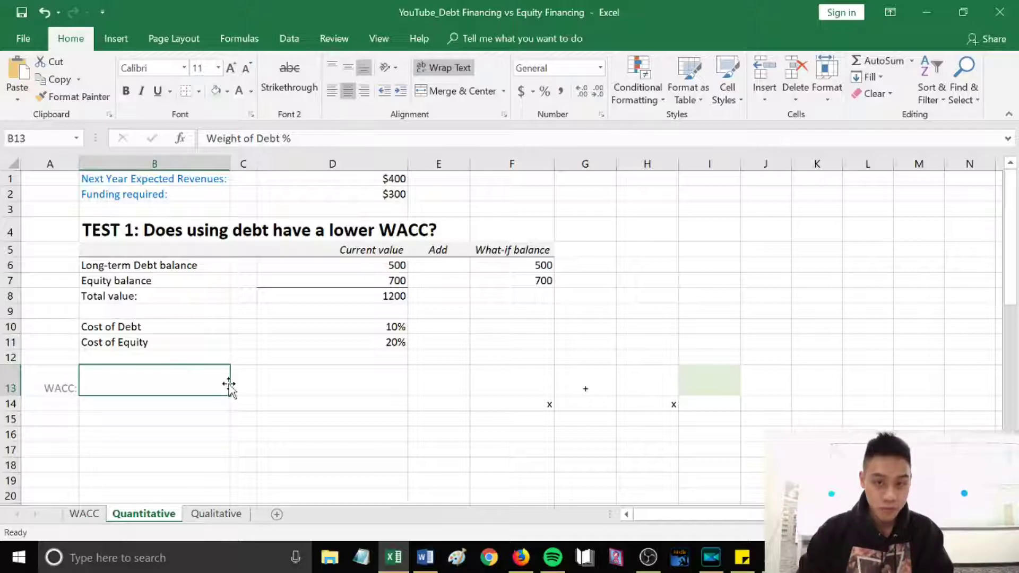
{"action": "left_click_drag", "start_coordinate": [180, 382], "coordinate": [318, 401]}
{"action": "left_click", "coordinate": [251, 91]}
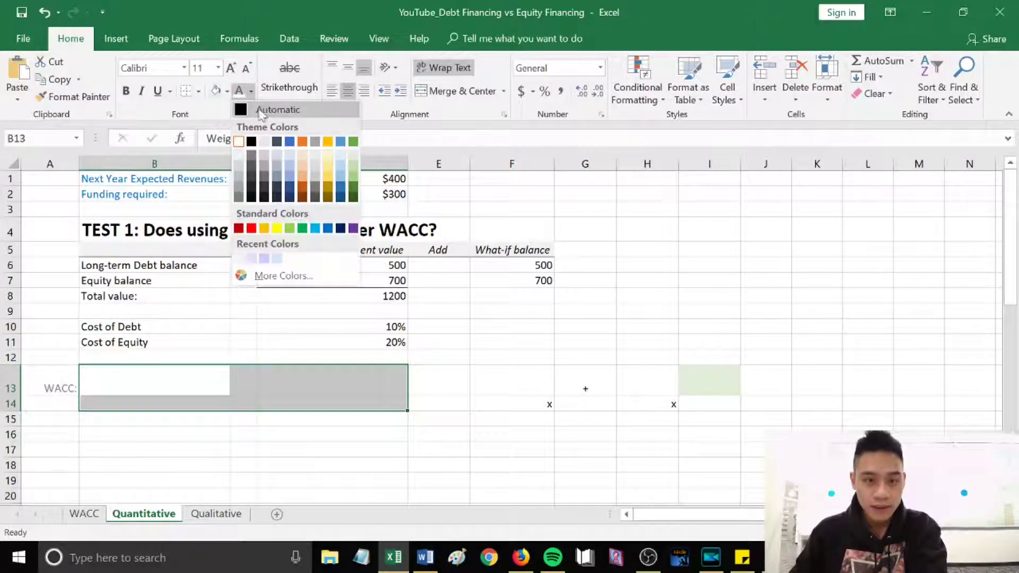
{"action": "left_click", "coordinate": [266, 109]}
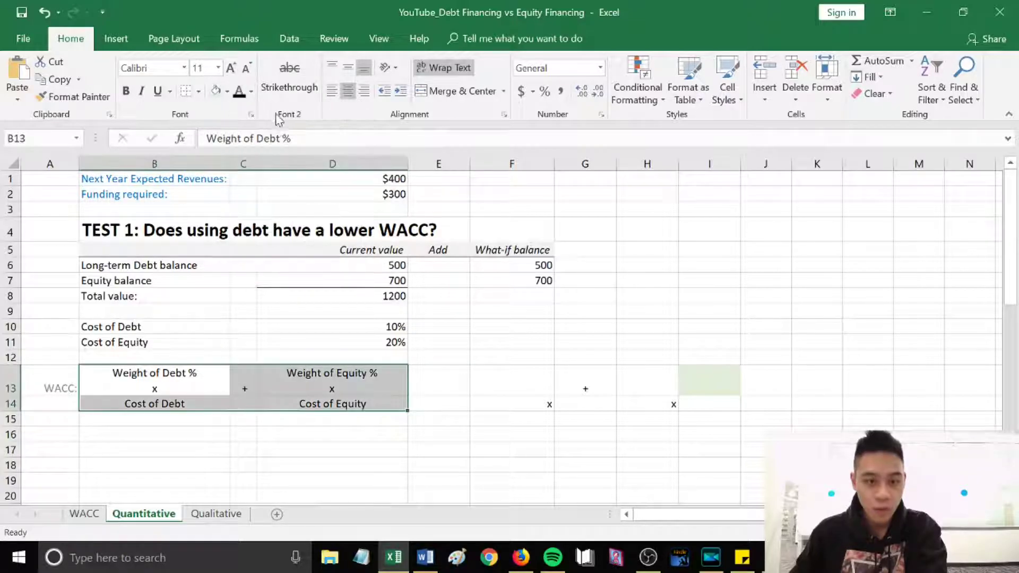
{"action": "left_click", "coordinate": [179, 404]}
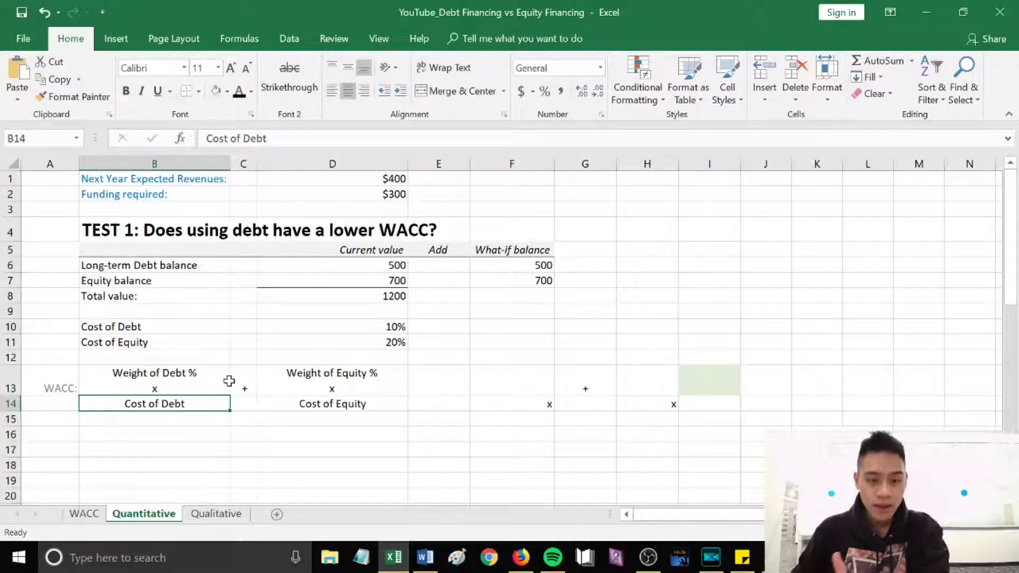
{"action": "left_click", "coordinate": [333, 387]}
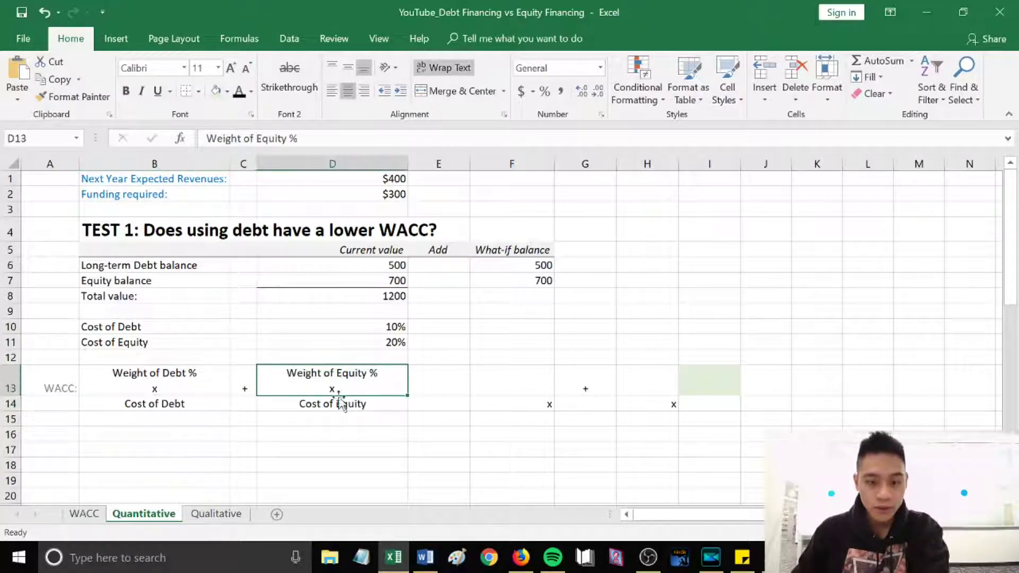
{"action": "left_click", "coordinate": [372, 404]}
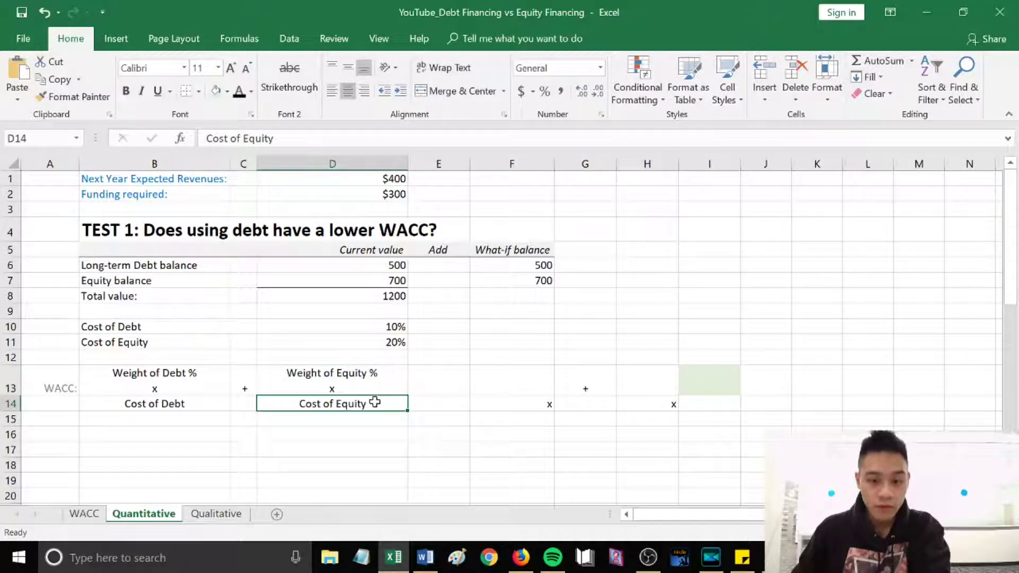
Calculate the weight of debt in F13 with the formula =F6/D8.
{"action": "left_click", "coordinate": [525, 377]}
{"action": "type", "text": "="}
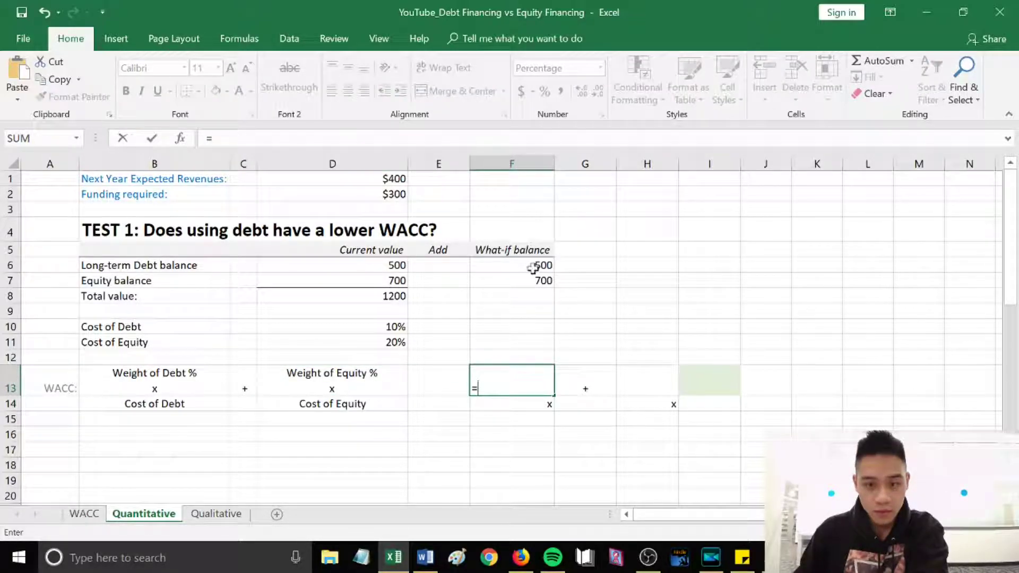
{"action": "left_click", "coordinate": [534, 266]}
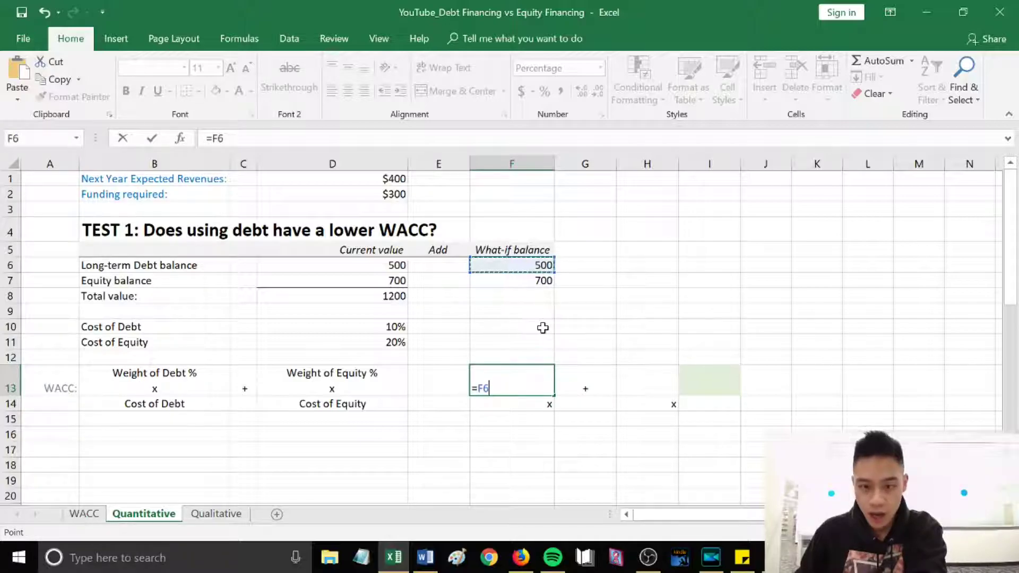
{"action": "type", "text": "/"}
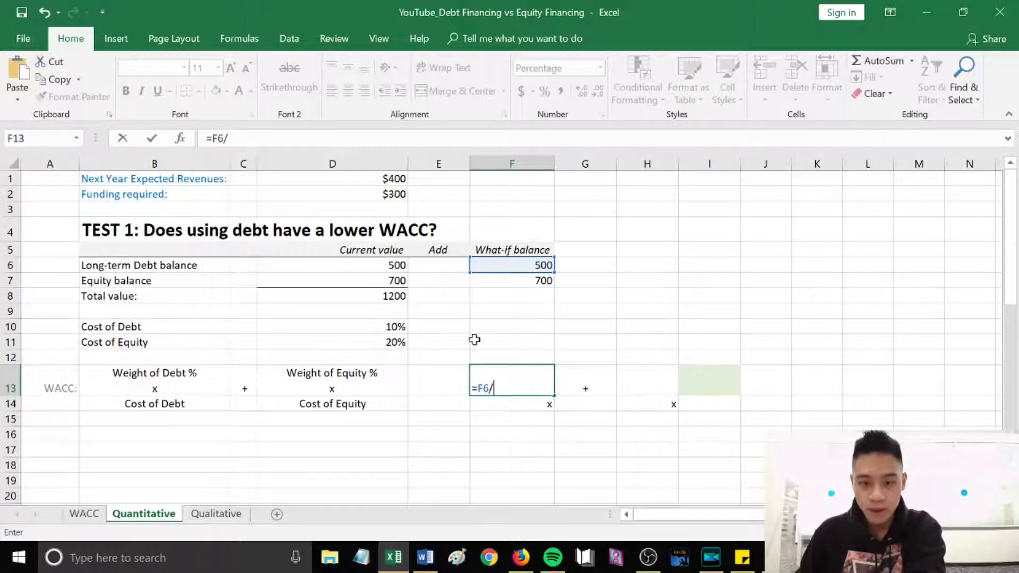
{"action": "left_click", "coordinate": [391, 298]}
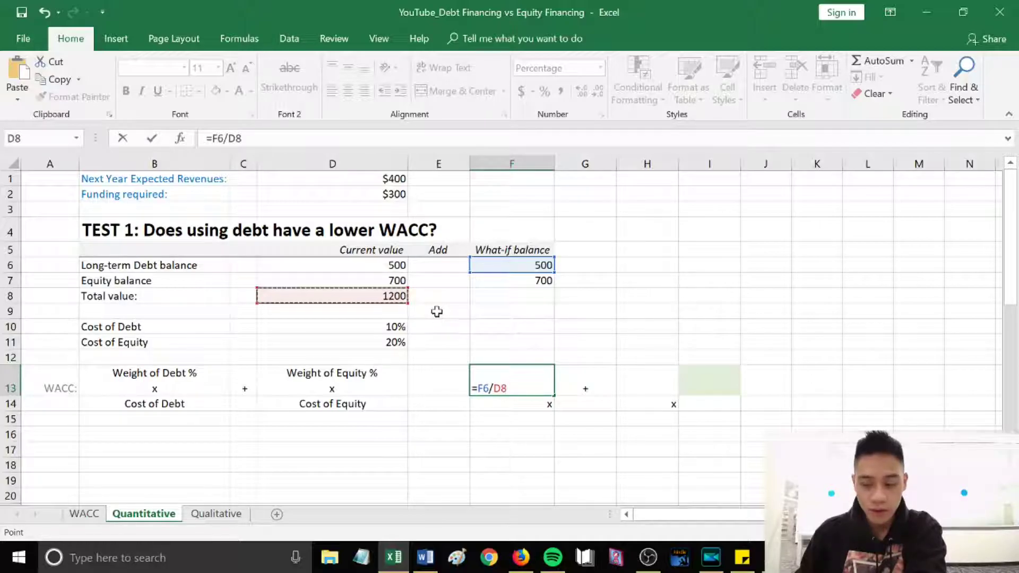
{"action": "key", "text": "Return"}
Calculate the weight of equity in H13 with the formula =F7/D8.
{"action": "left_click", "coordinate": [649, 383]}
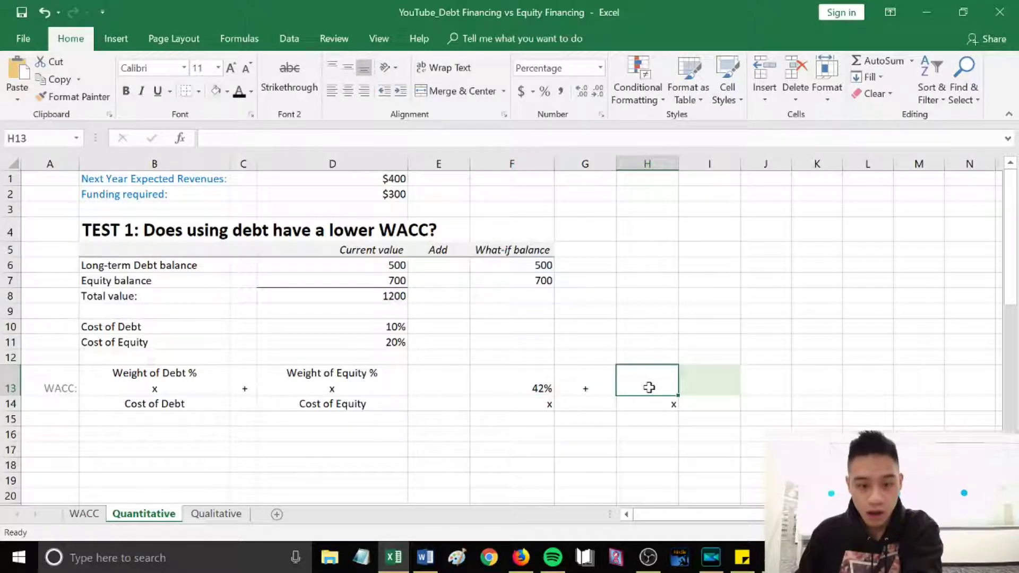
{"action": "type", "text": "="}
{"action": "left_click", "coordinate": [540, 282]}
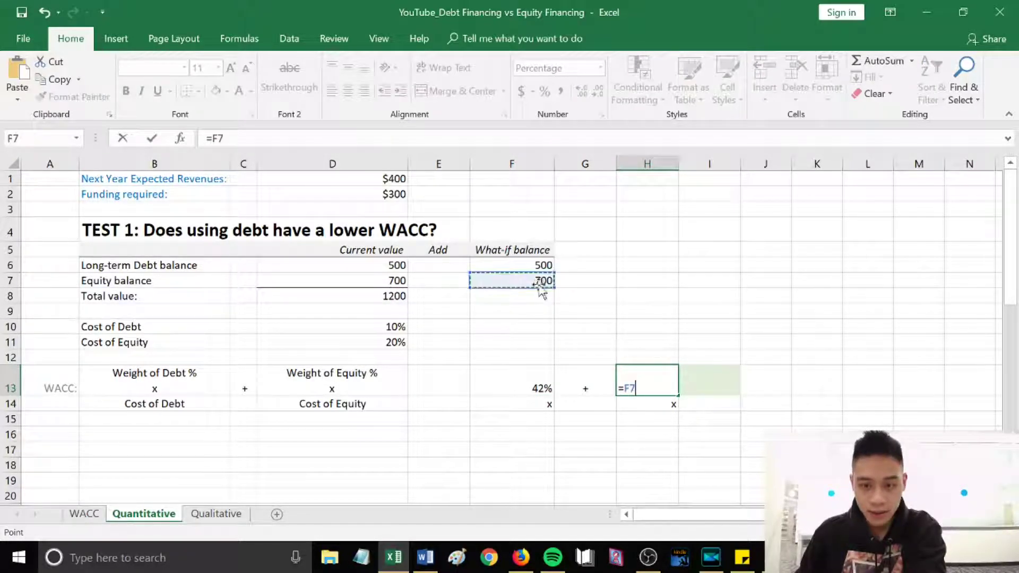
{"action": "type", "text": "/"}
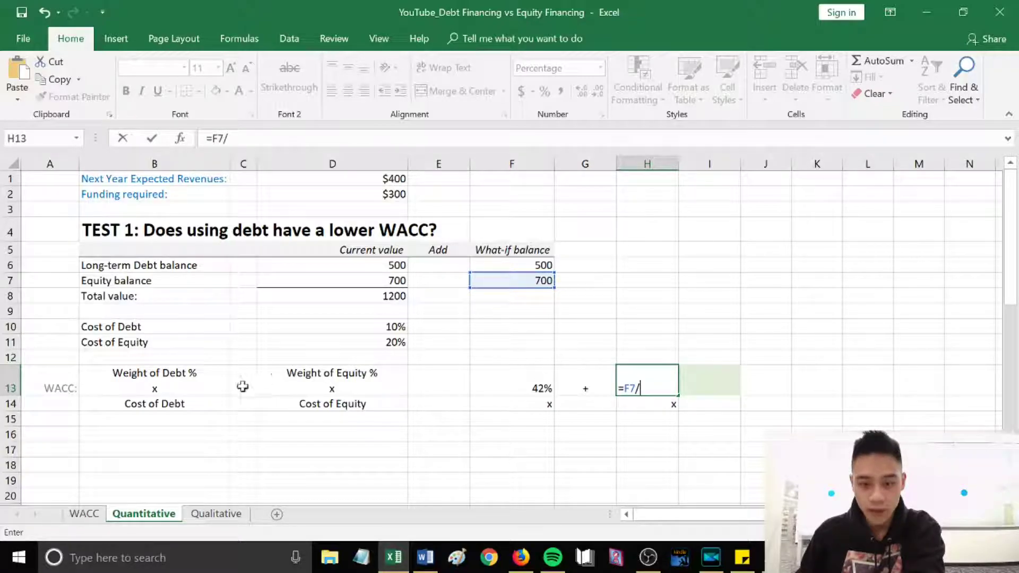
{"action": "left_click", "coordinate": [392, 305]}
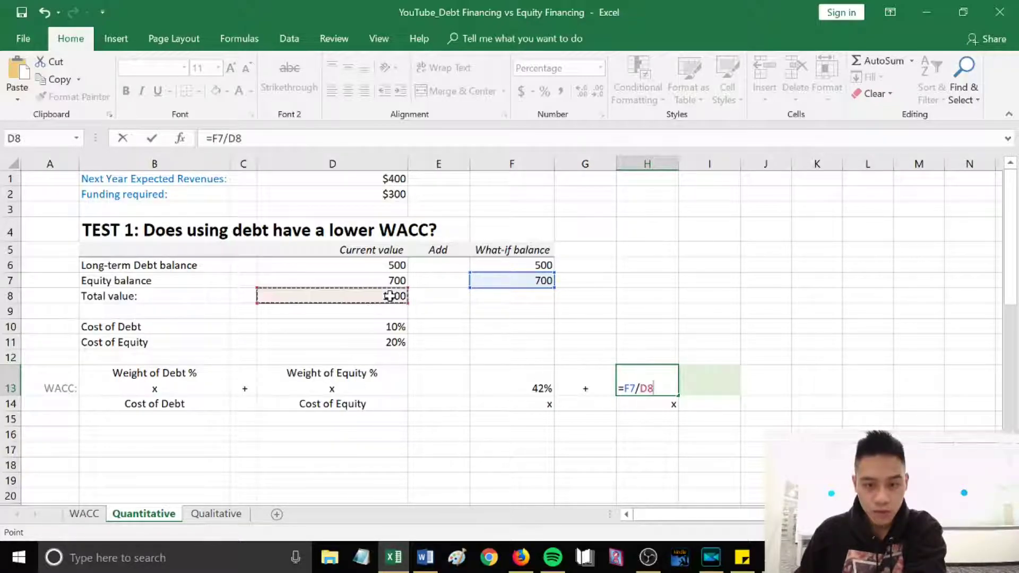
{"action": "key", "text": "Return"}
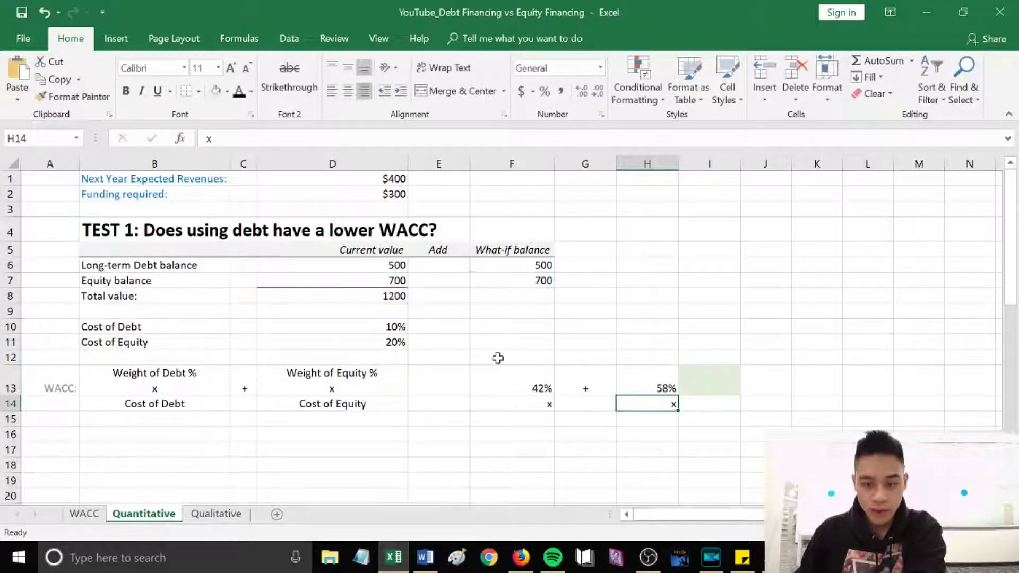
Link F15 to the cost of debt in D10 and H15 to the cost of equity in D11.
{"action": "left_click", "coordinate": [528, 418]}
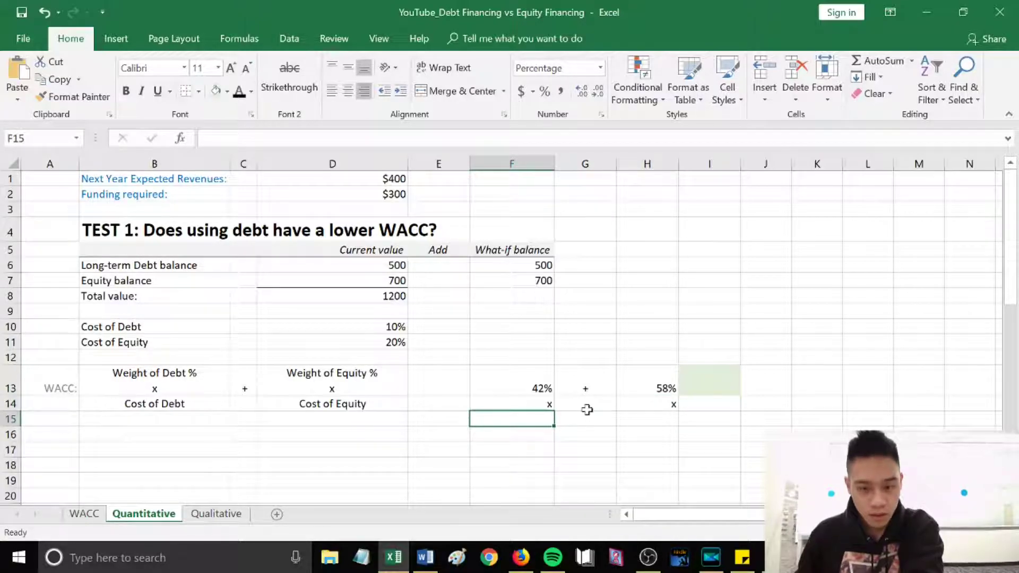
{"action": "type", "text": "="}
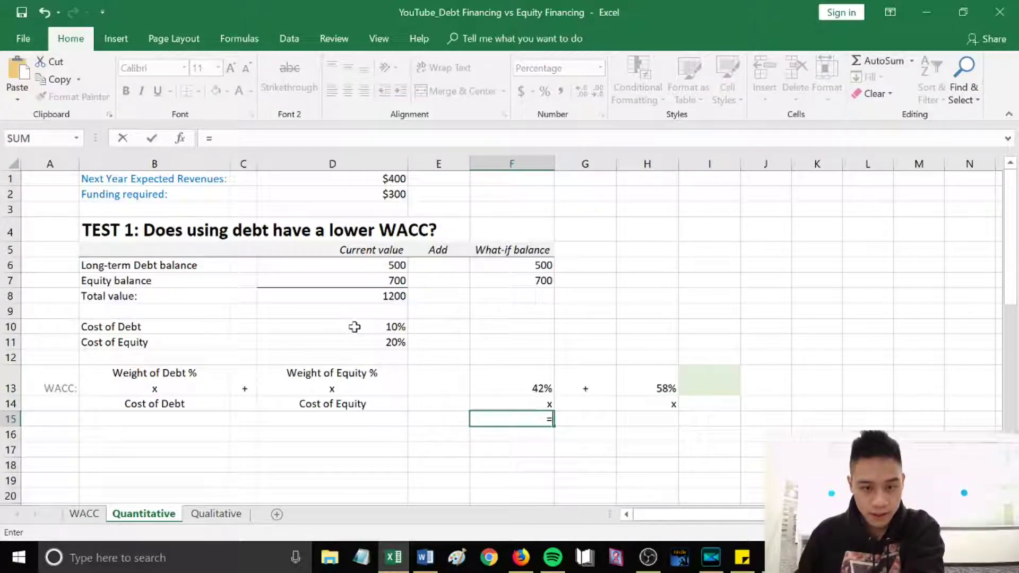
{"action": "left_click", "coordinate": [351, 326]}
{"action": "key", "text": "Return"}
{"action": "left_click", "coordinate": [654, 417]}
{"action": "type", "text": "="}
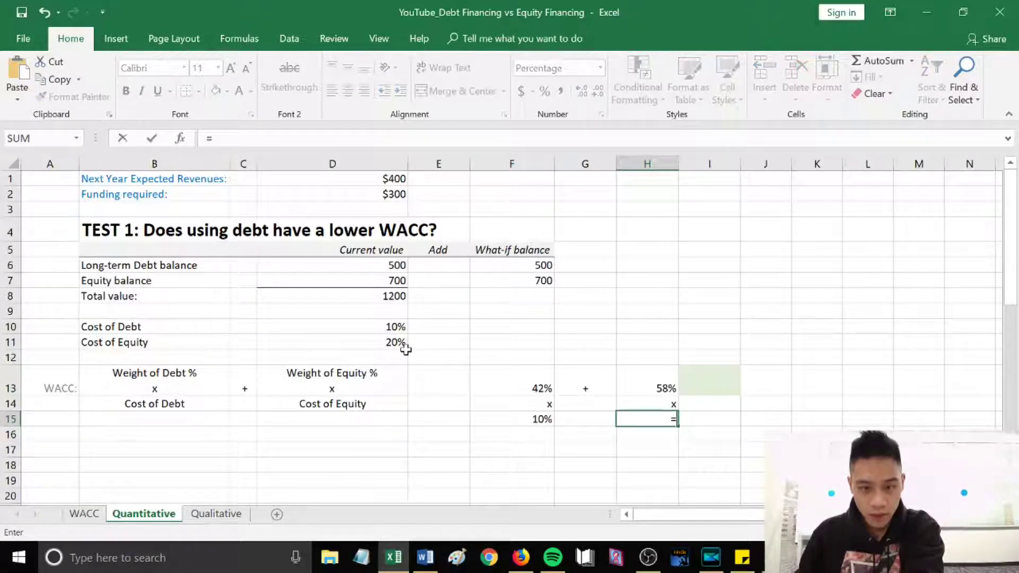
{"action": "left_click", "coordinate": [394, 342]}
{"action": "key", "text": "Return"}
Calculate the WACC in I13 with the formula =(F13*F15)+(H13*H15) and format the cell as a percentage.
{"action": "left_click", "coordinate": [718, 380]}
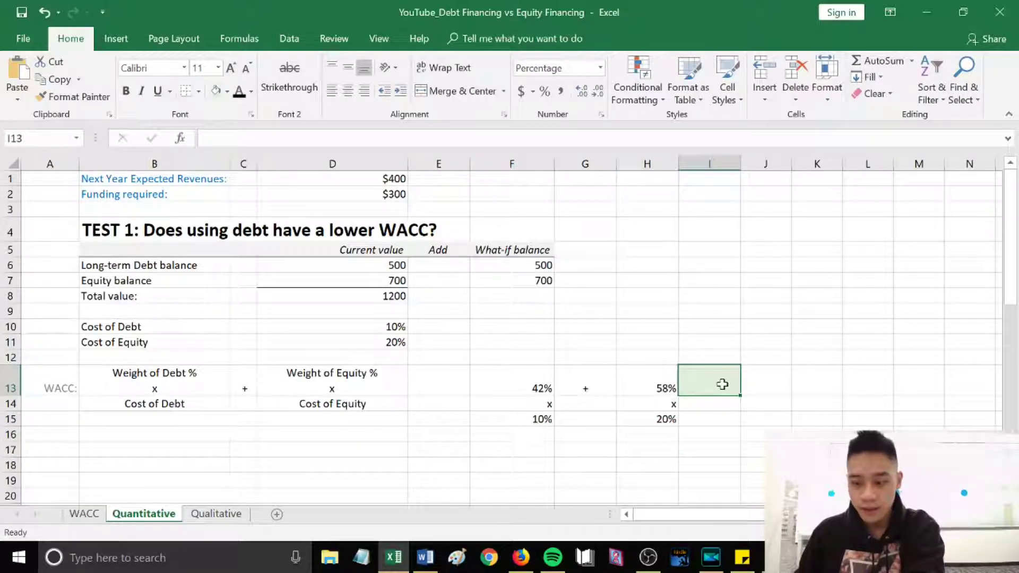
{"action": "type", "text": "="}
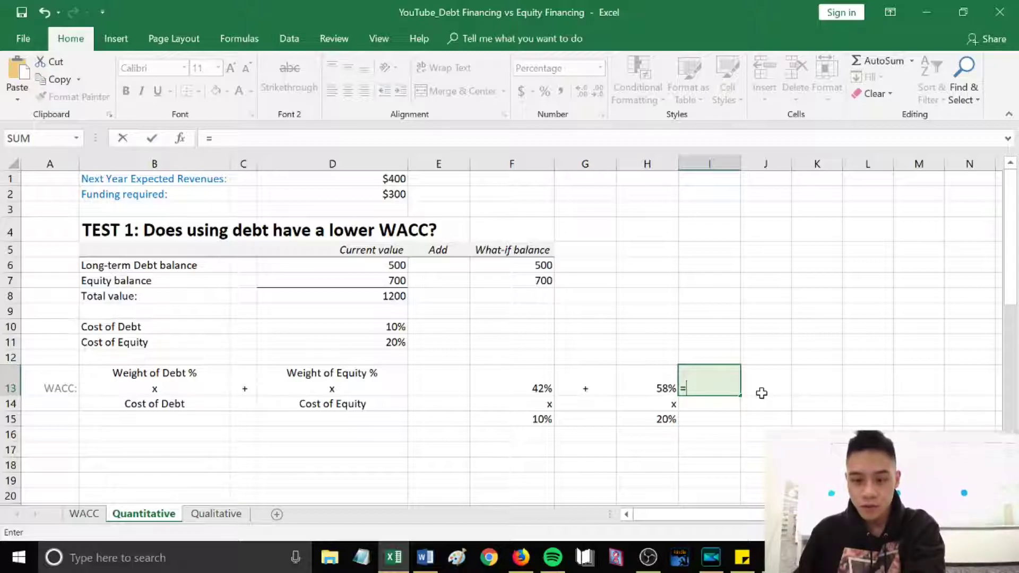
{"action": "type", "text": "("}
{"action": "left_click", "coordinate": [536, 390]}
{"action": "type", "text": "*"}
{"action": "left_click", "coordinate": [526, 422]}
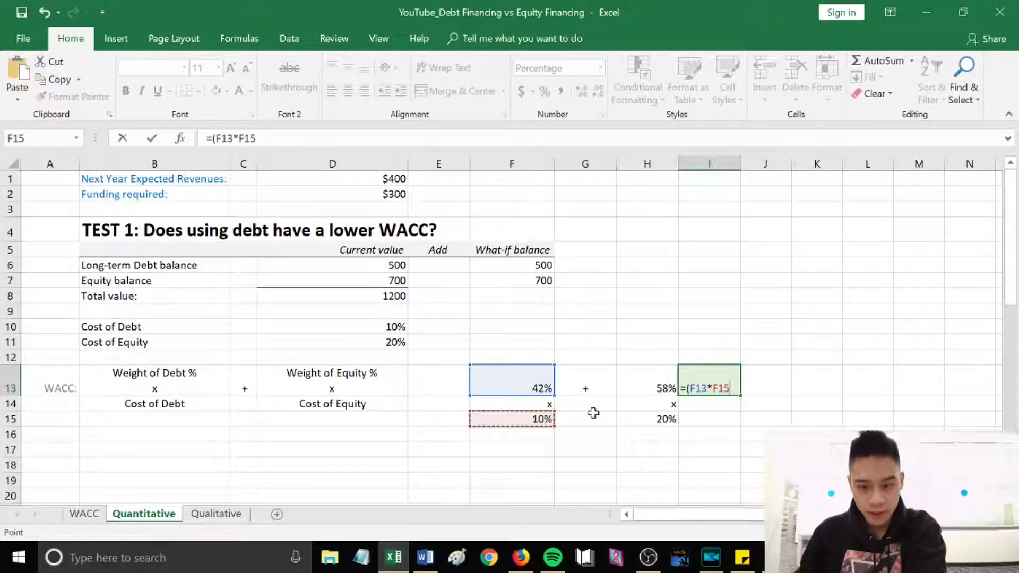
{"action": "type", "text": ")"}
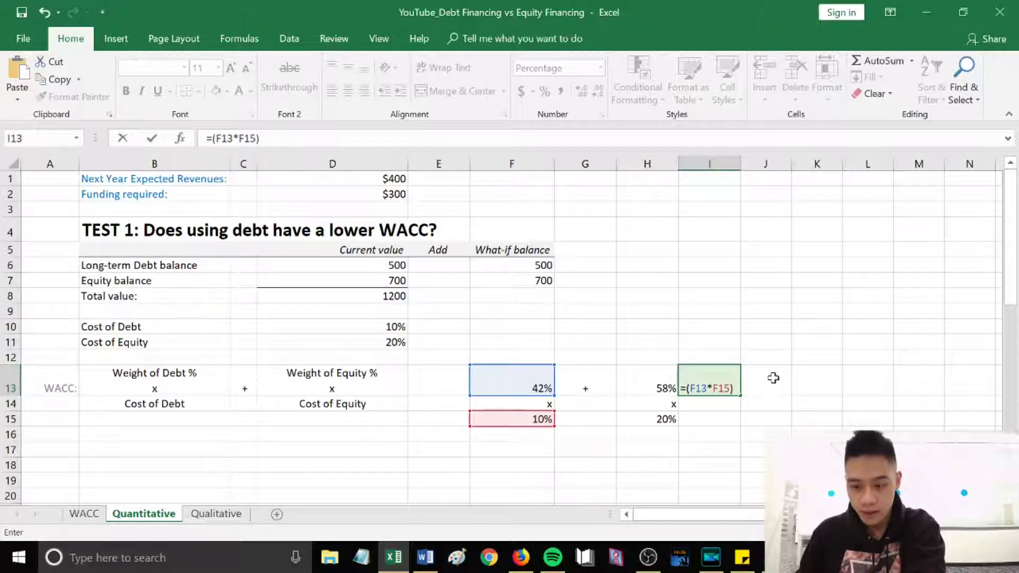
{"action": "type", "text": "+("}
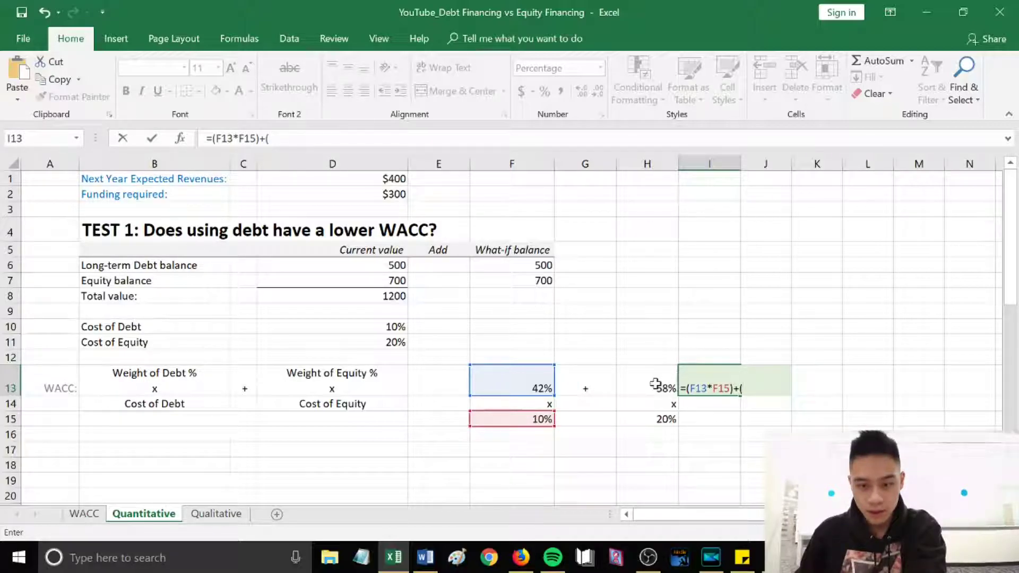
{"action": "left_click", "coordinate": [648, 383]}
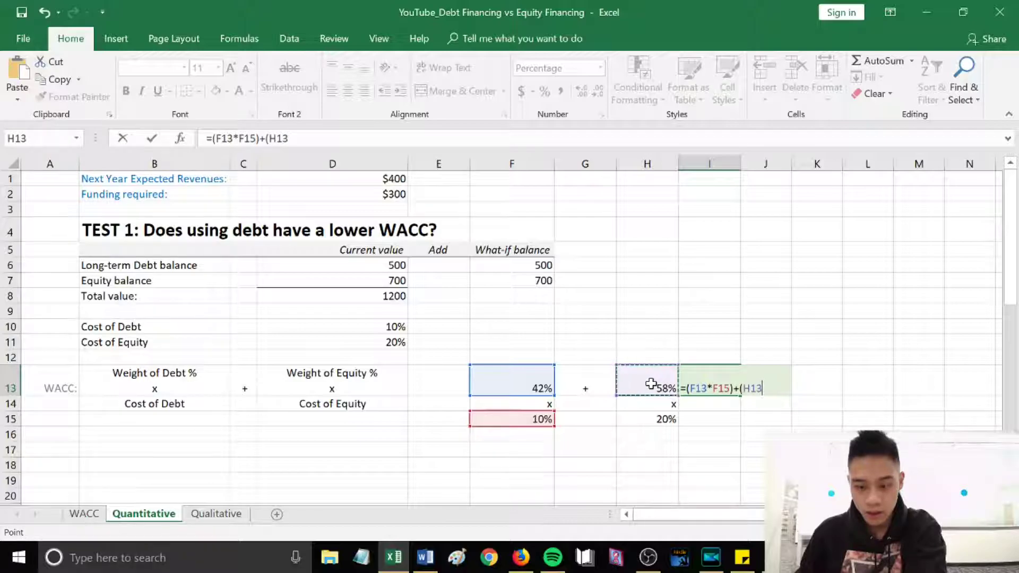
{"action": "type", "text": "*"}
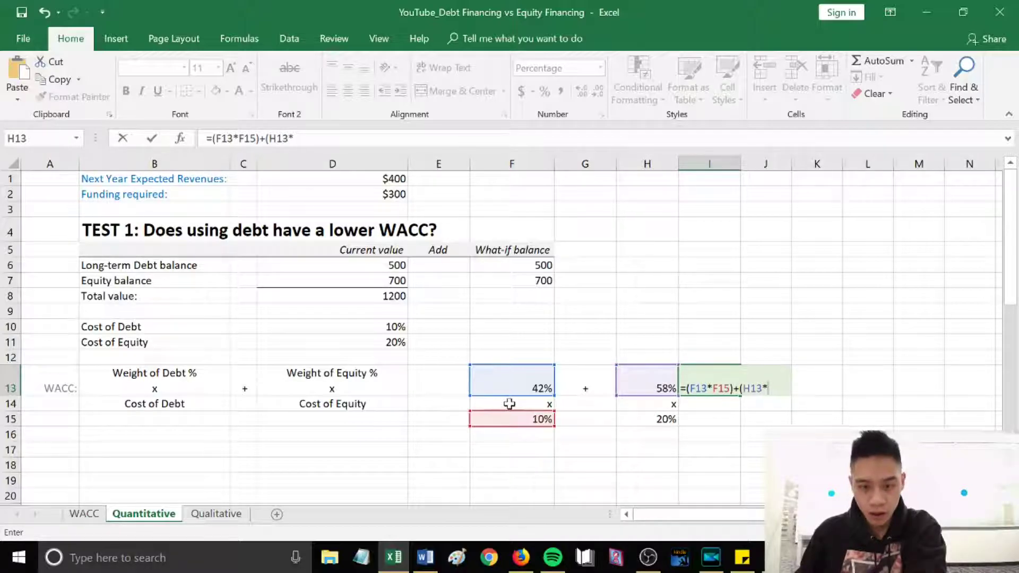
{"action": "left_click", "coordinate": [665, 420]}
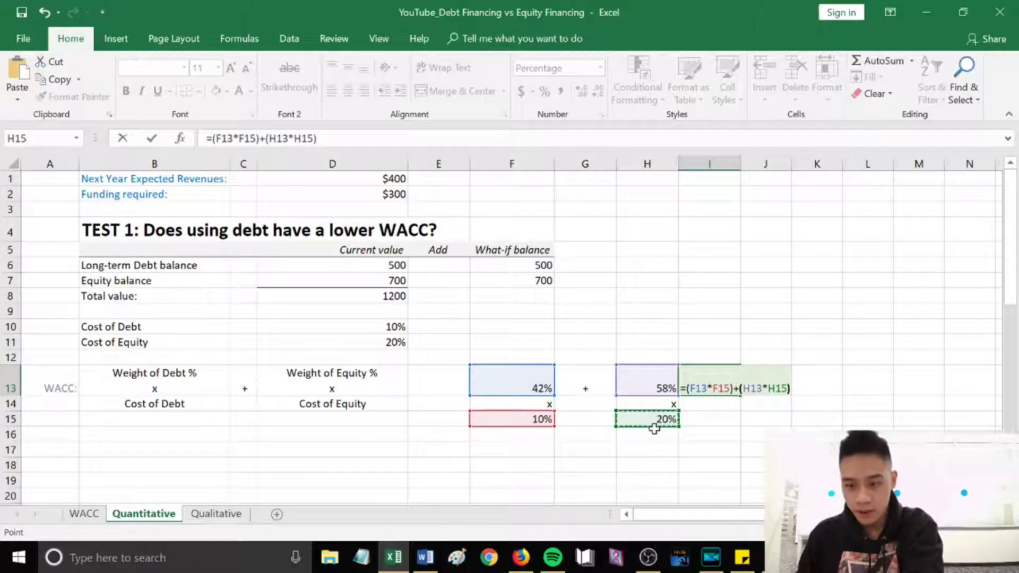
{"action": "key", "text": "Return"}
{"action": "left_click", "coordinate": [725, 384]}
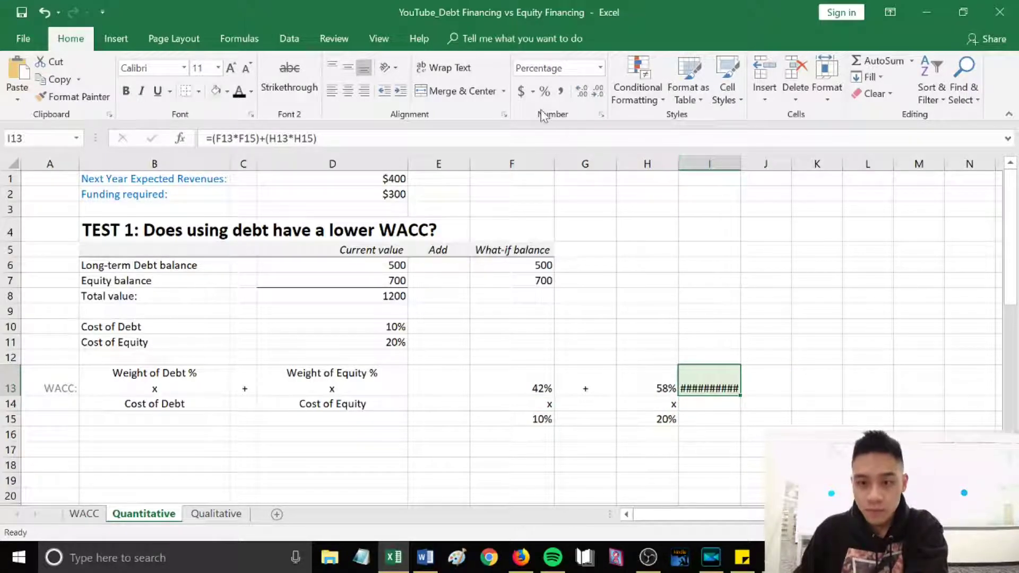
{"action": "left_click", "coordinate": [543, 93]}
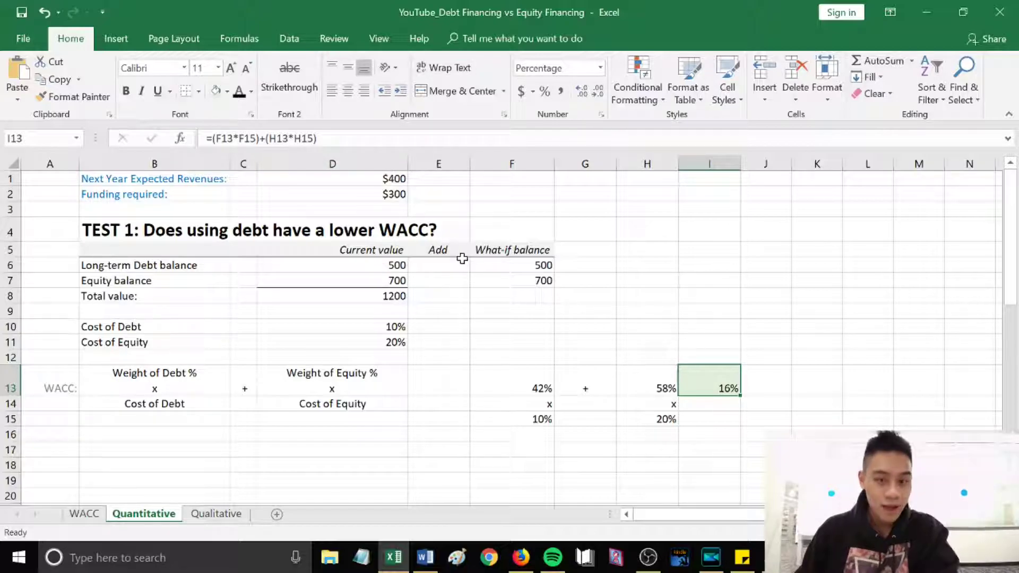
Enter 300 as the added long-term debt in E6 and check the resulting WACC in I13.
{"action": "left_click", "coordinate": [446, 265]}
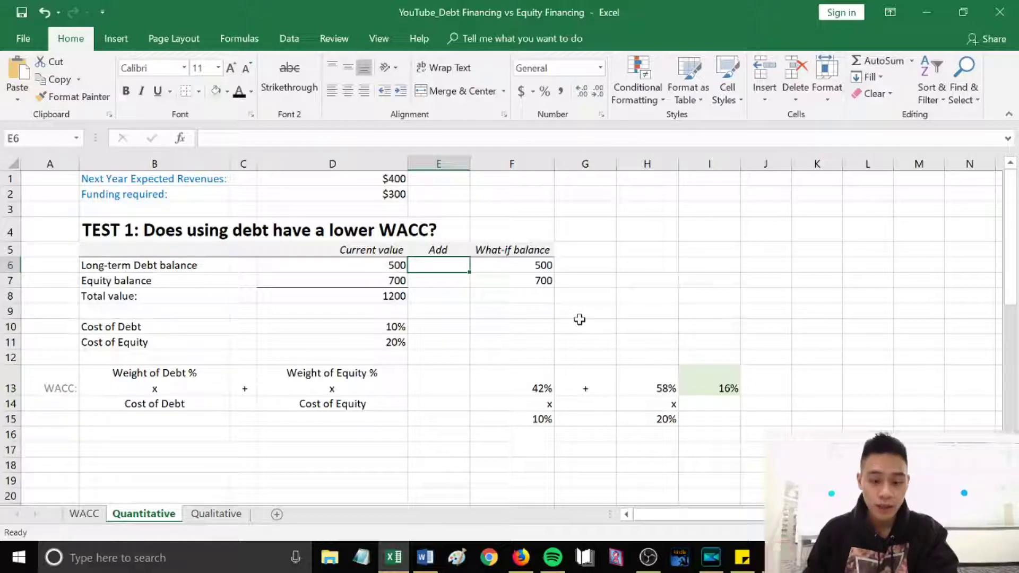
{"action": "type", "text": "300"}
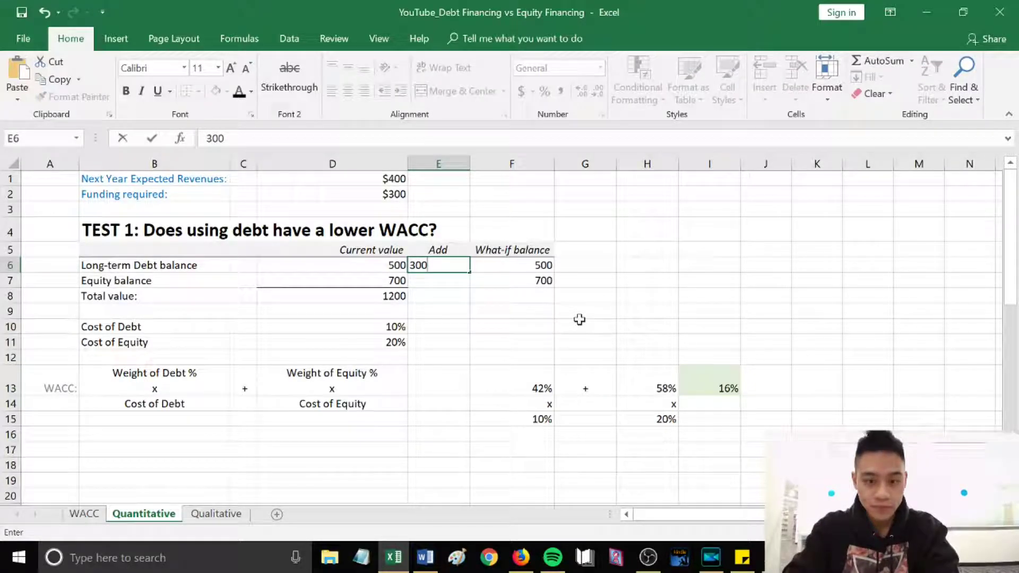
{"action": "key", "text": "Return"}
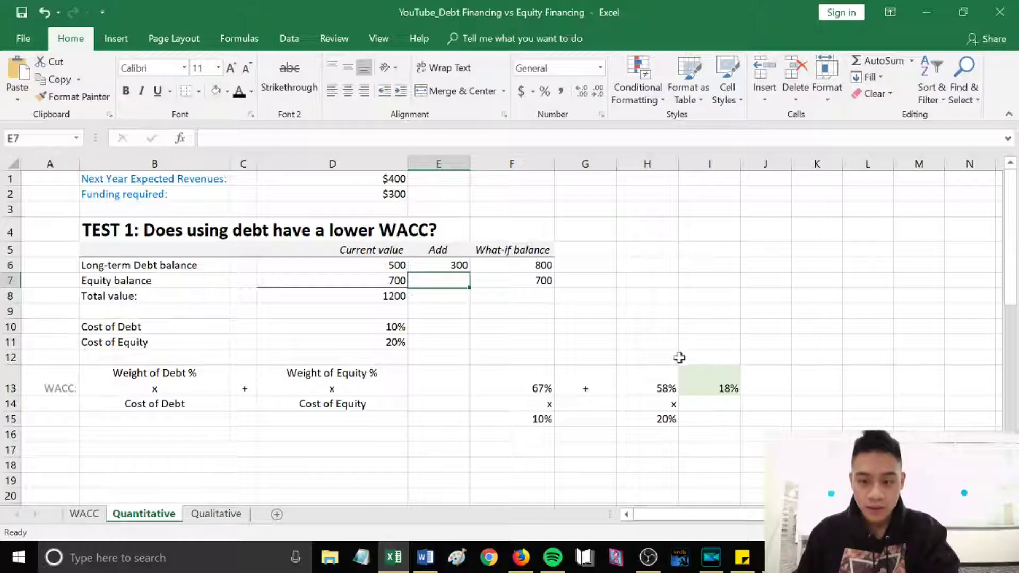
{"action": "left_click", "coordinate": [702, 370]}
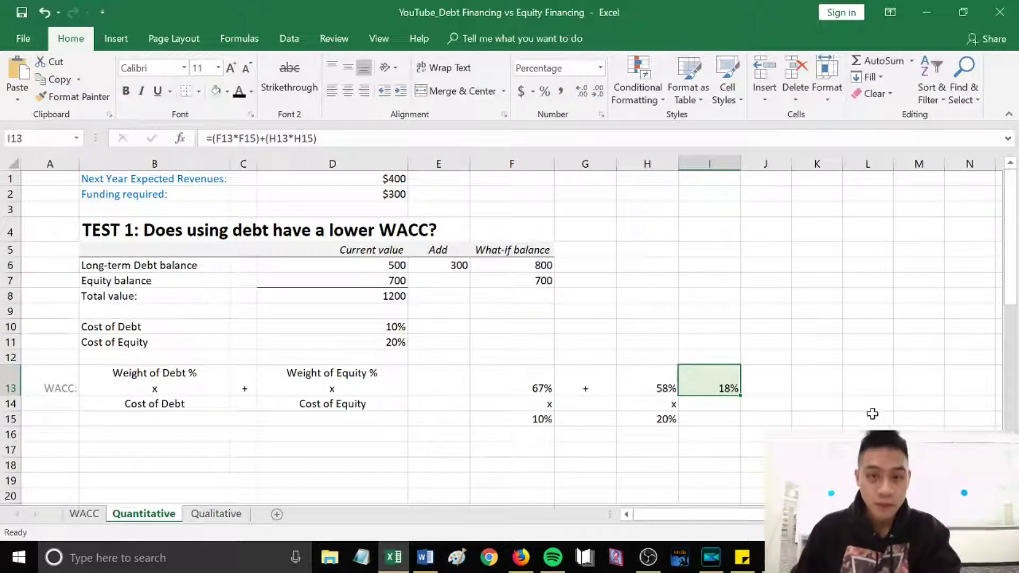
Clear the added debt in E6, enter 300 as the added equity in E7, and check the WACC in I13.
{"action": "left_click", "coordinate": [425, 265]}
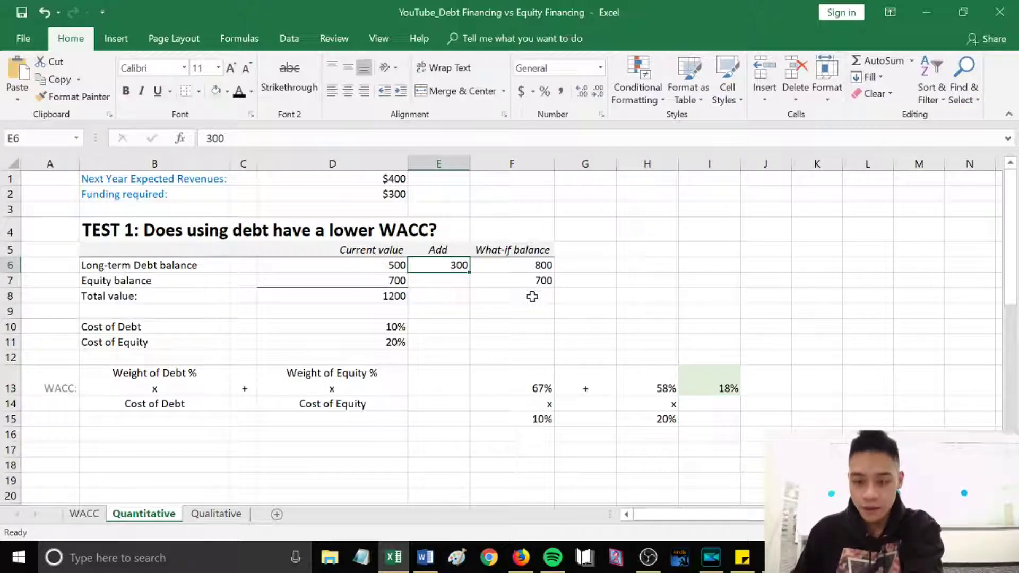
{"action": "key", "text": "Delete"}
{"action": "left_click", "coordinate": [451, 280]}
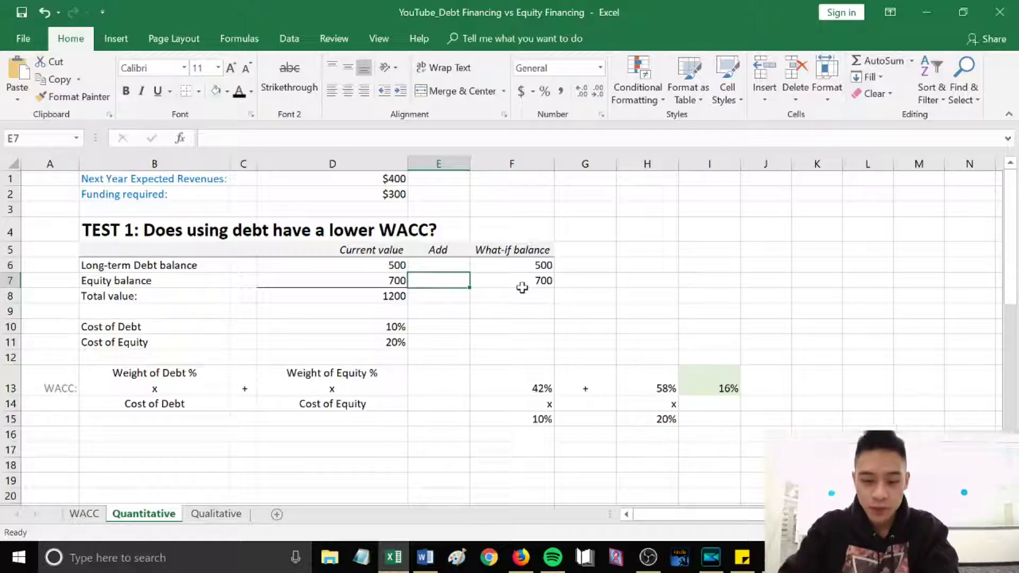
{"action": "type", "text": "300"}
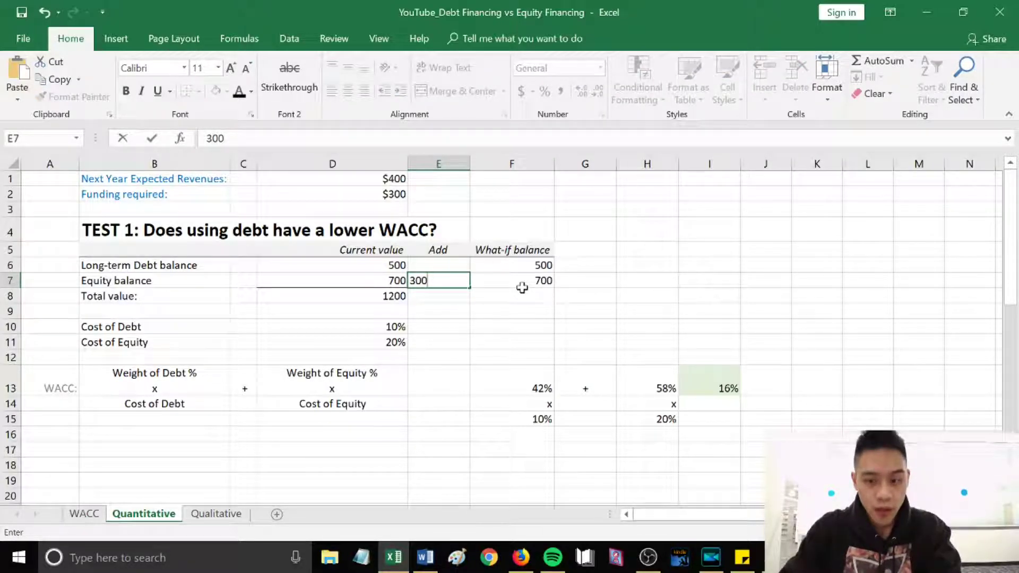
{"action": "key", "text": "Return"}
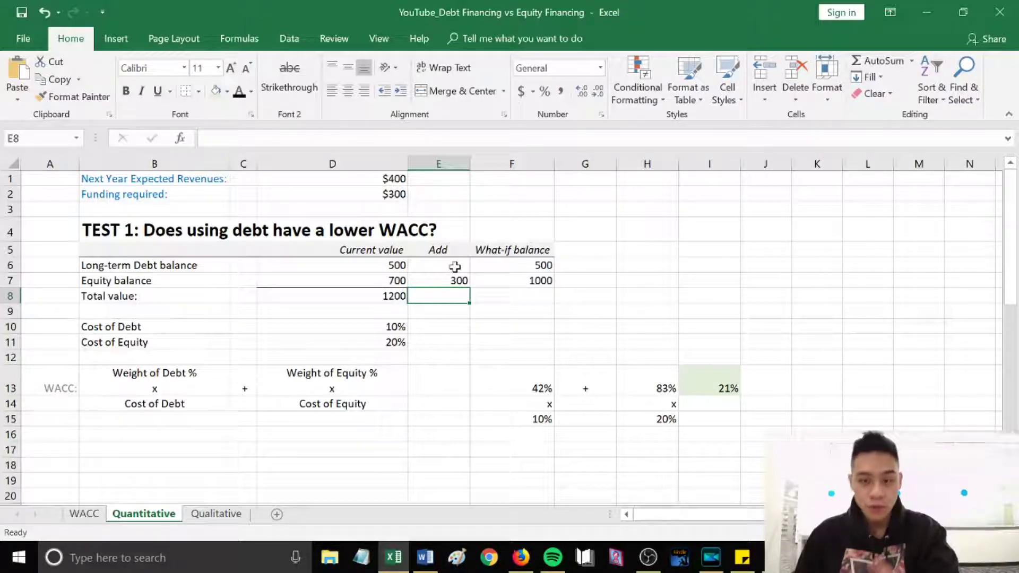
{"action": "left_click", "coordinate": [707, 381]}
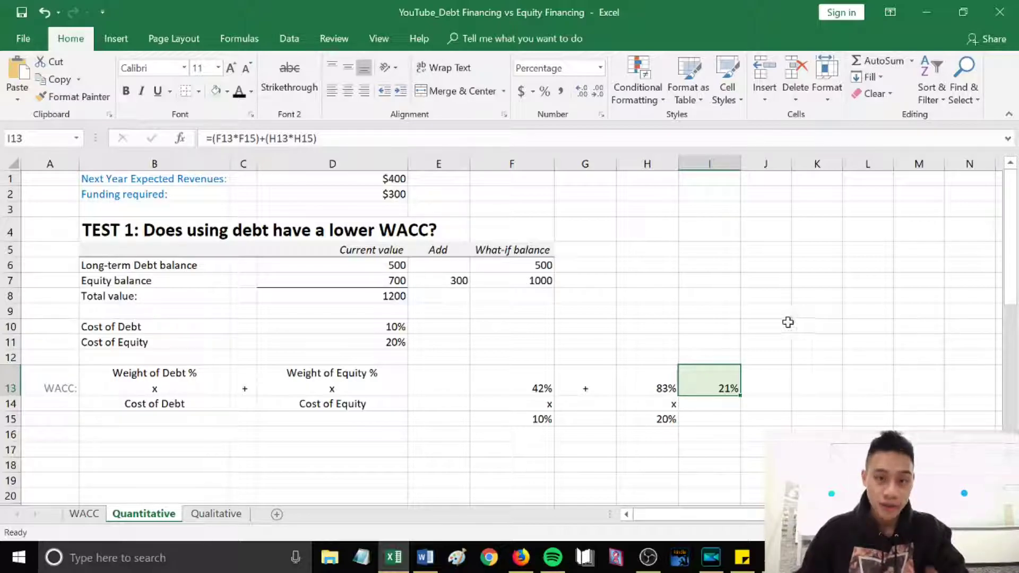
Calculate the Test 2 bank loan's interest expense in D27 with the formula =D25*D26.
{"action": "scroll", "coordinate": [668, 342], "scroll_direction": "down", "scroll_amount": 6}
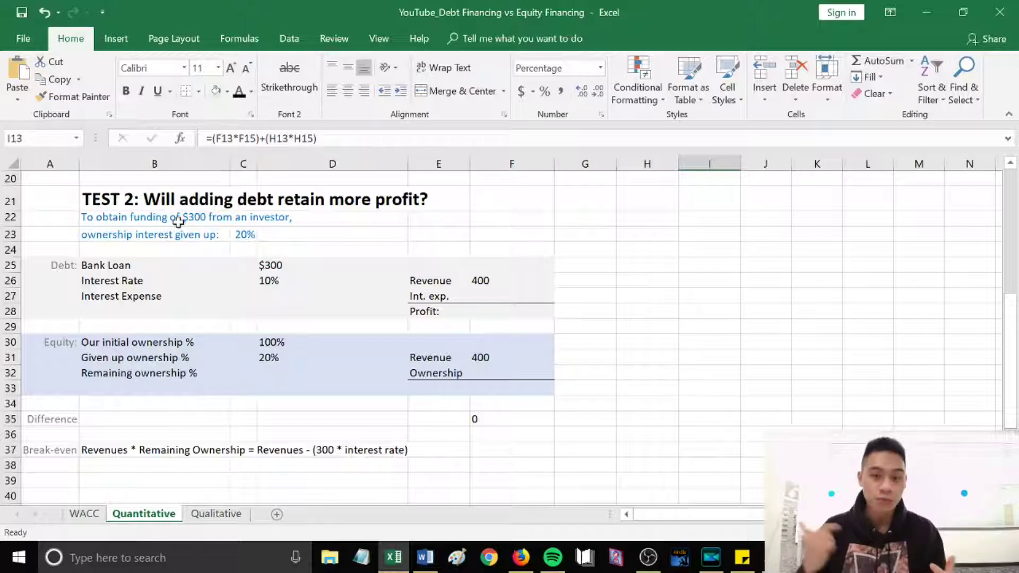
{"action": "left_click", "coordinate": [159, 281]}
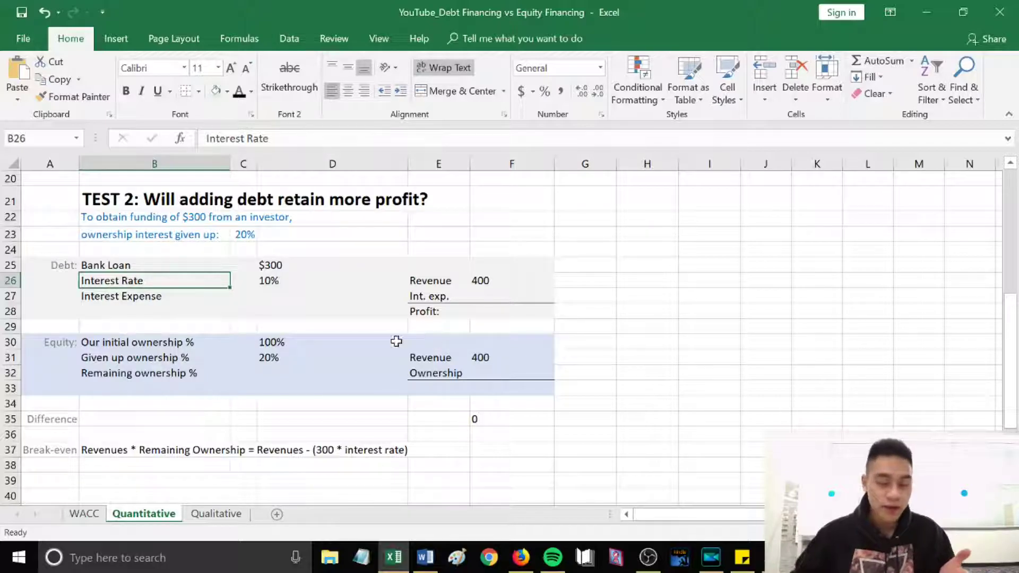
{"action": "left_click", "coordinate": [287, 358]}
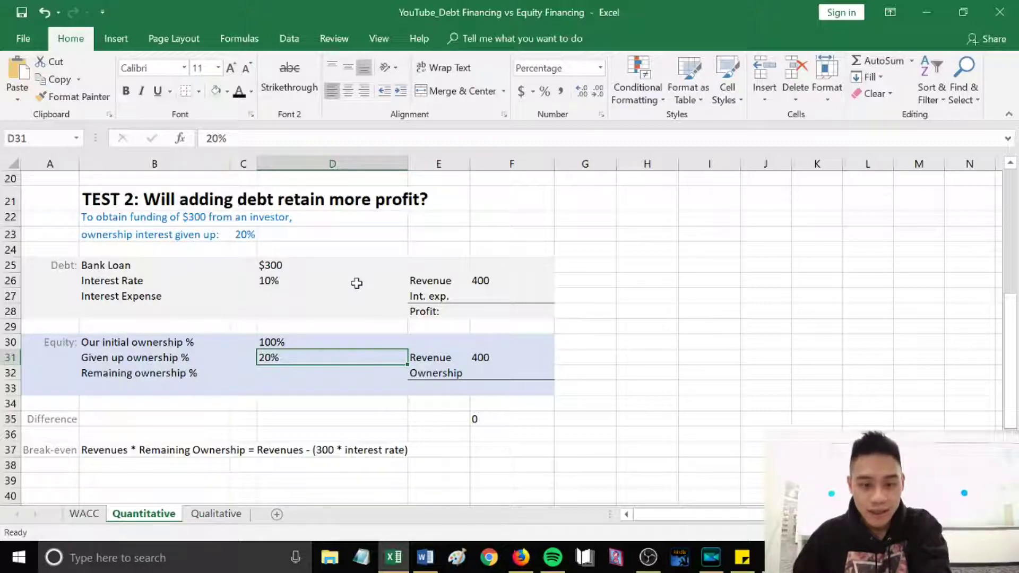
{"action": "left_click", "coordinate": [353, 283]}
{"action": "left_click", "coordinate": [348, 296]}
{"action": "type", "text": "="}
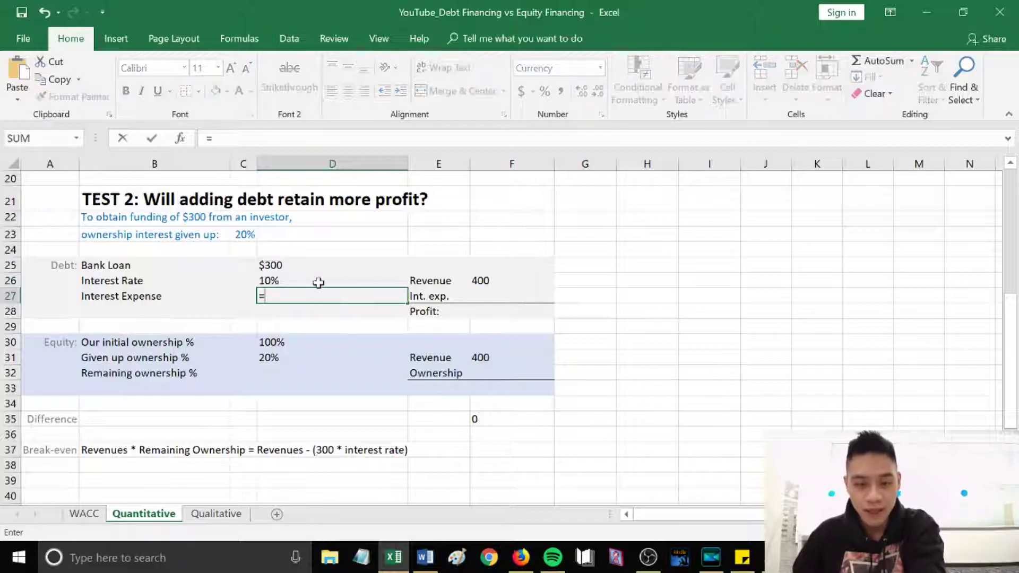
{"action": "left_click", "coordinate": [311, 265]}
{"action": "type", "text": "*"}
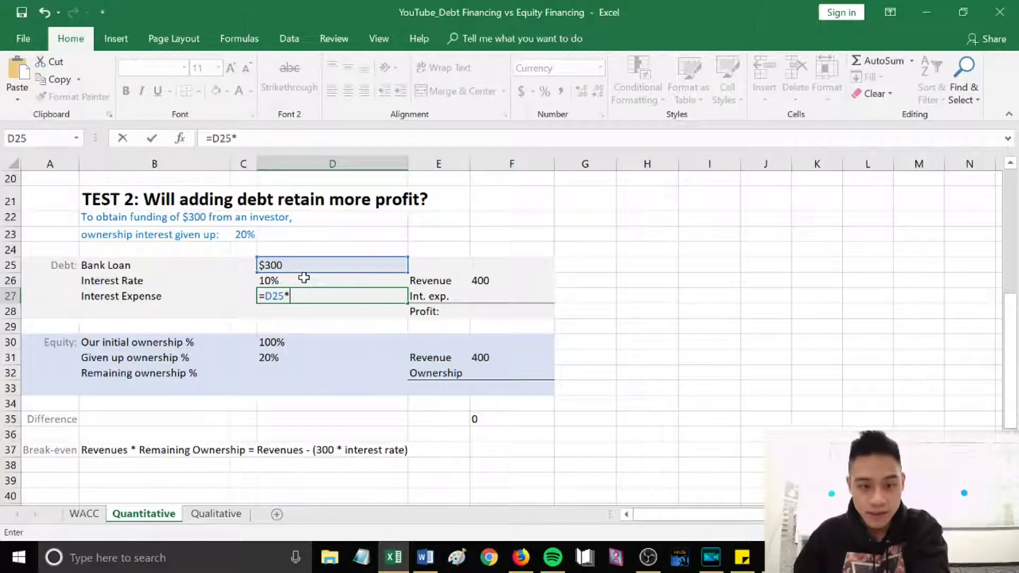
{"action": "left_click", "coordinate": [306, 279]}
{"action": "key", "text": "Return"}
{"action": "left_click", "coordinate": [341, 297]}
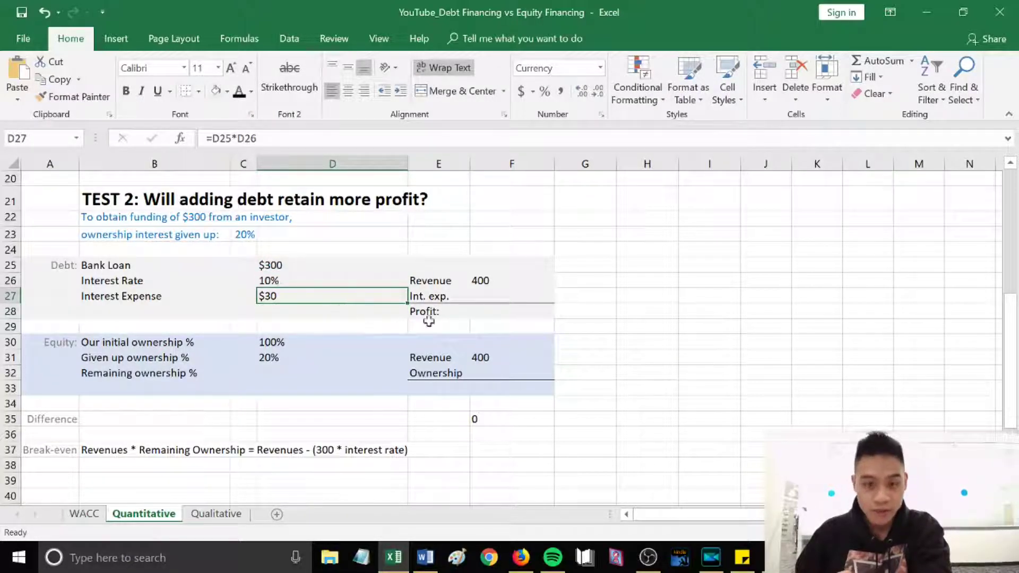
Link the interest expense in F27 to the negative of D27 with the formula =-D27.
{"action": "left_click", "coordinate": [480, 281]}
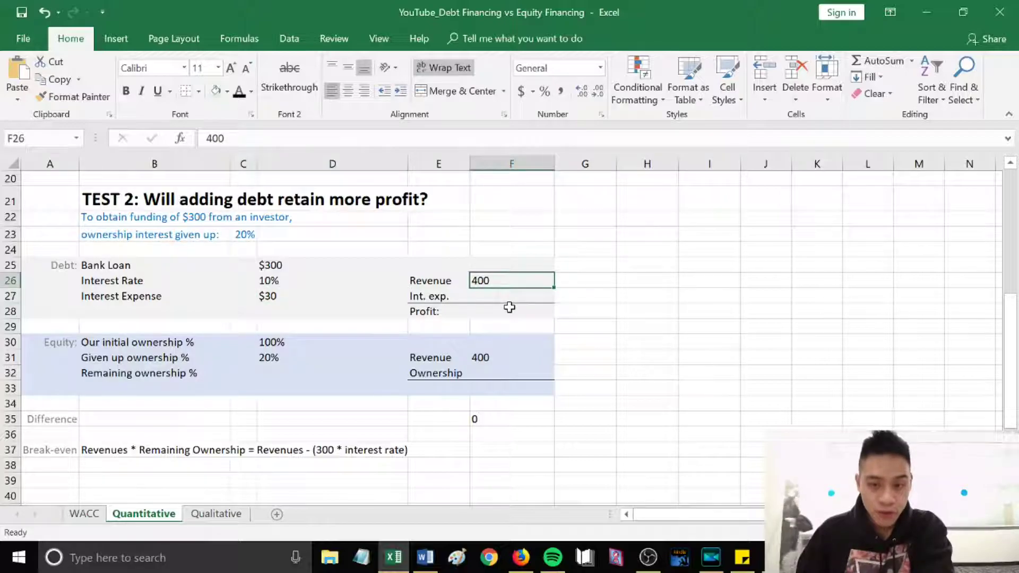
{"action": "left_click", "coordinate": [515, 299]}
{"action": "type", "text": "="}
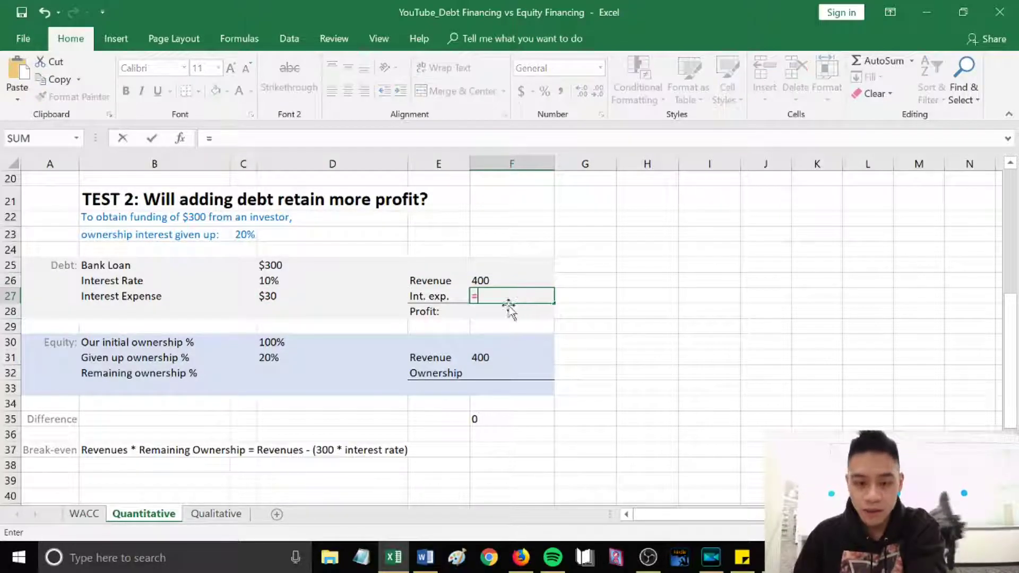
{"action": "type", "text": "-"}
{"action": "left_click", "coordinate": [321, 296]}
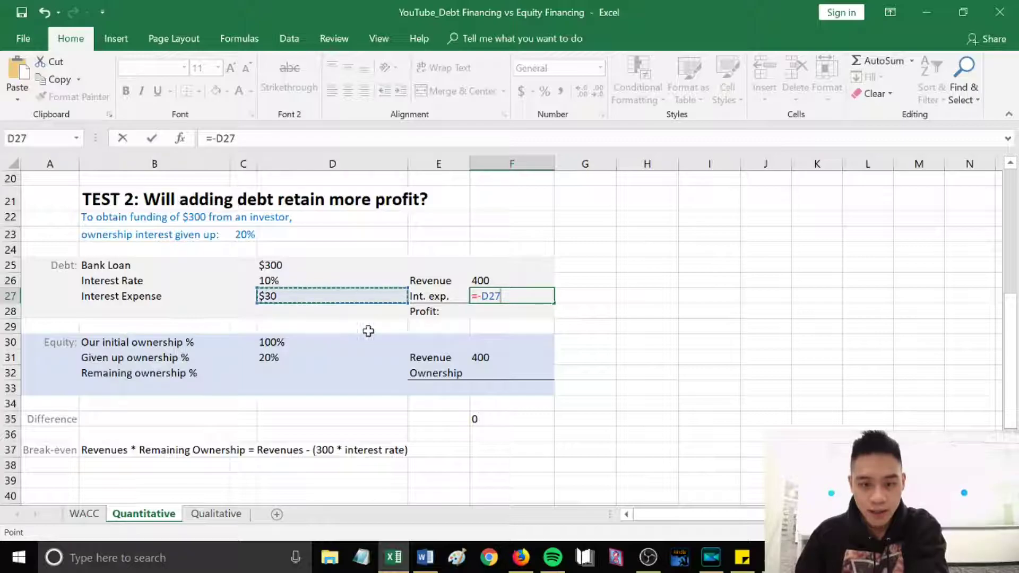
{"action": "key", "text": "Return"}
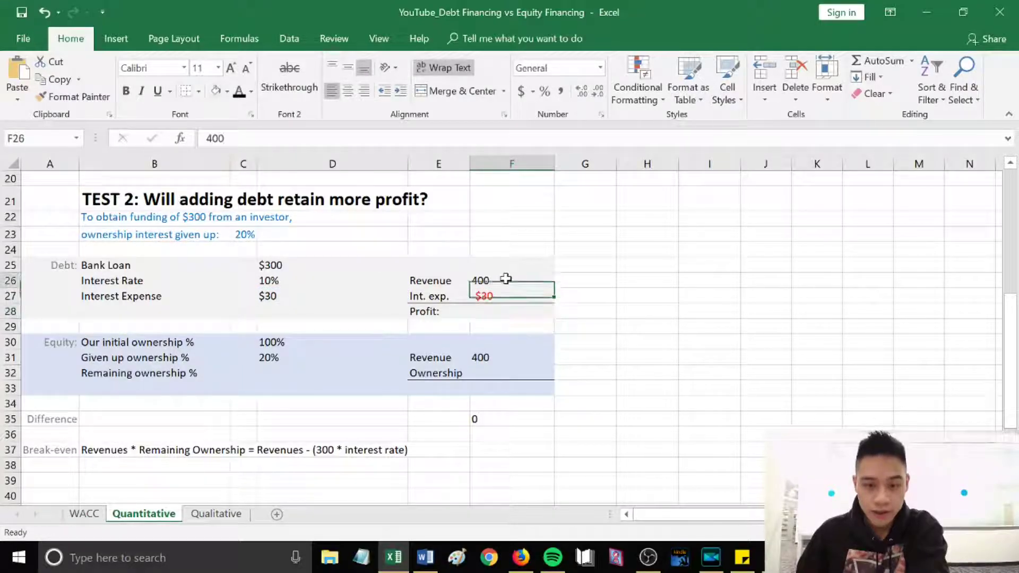
Total the revenue and interest expense in F28 with AutoSum to get the profit under debt financing.
{"action": "left_click_drag", "start_coordinate": [507, 279], "coordinate": [505, 313]}
{"action": "left_click", "coordinate": [878, 60]}
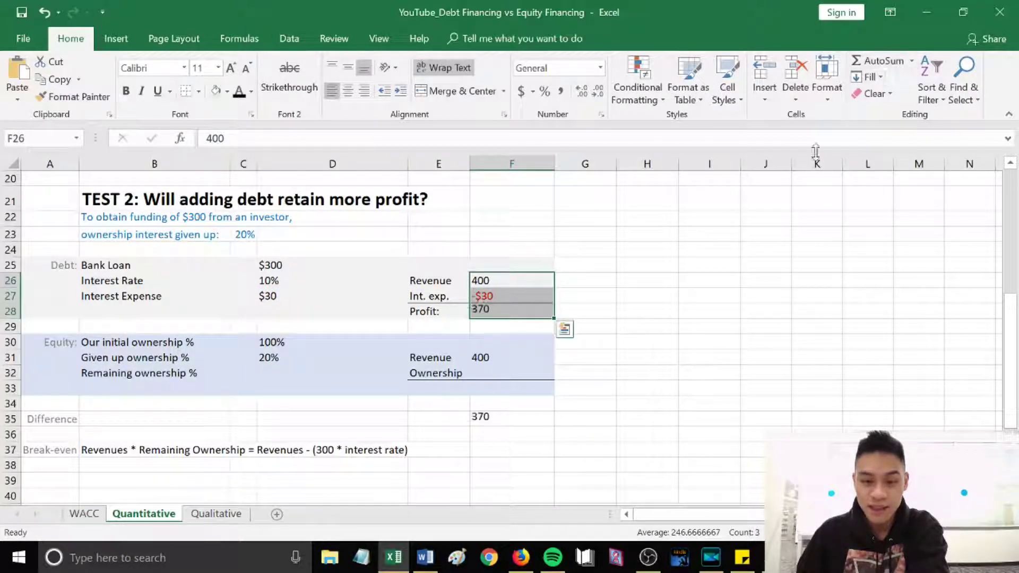
{"action": "left_click", "coordinate": [577, 313]}
{"action": "left_click", "coordinate": [525, 308]}
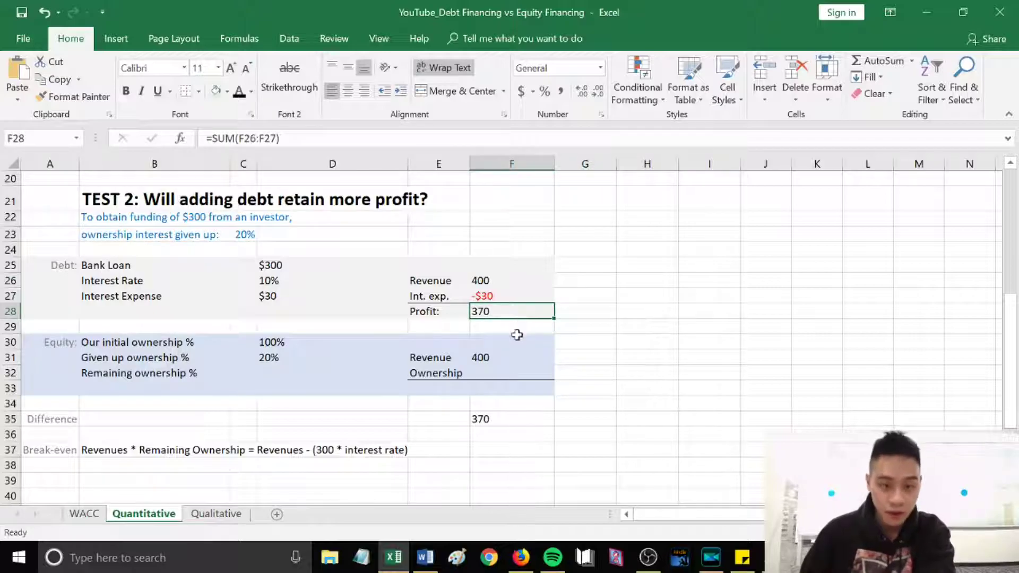
Calculate the remaining ownership percentage in D32 with the formula =D30-D31.
{"action": "left_click", "coordinate": [173, 360]}
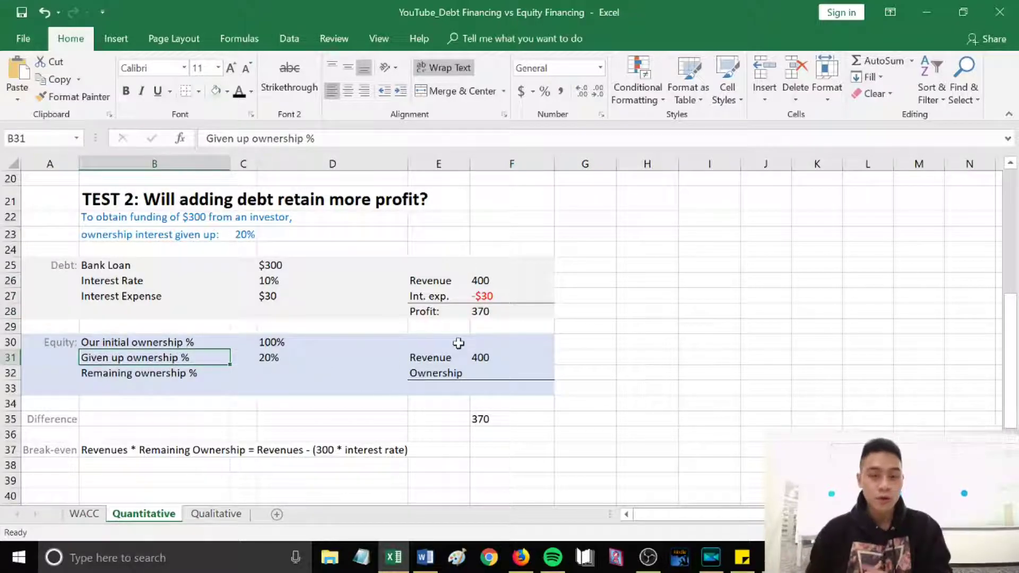
{"action": "left_click", "coordinate": [250, 370]}
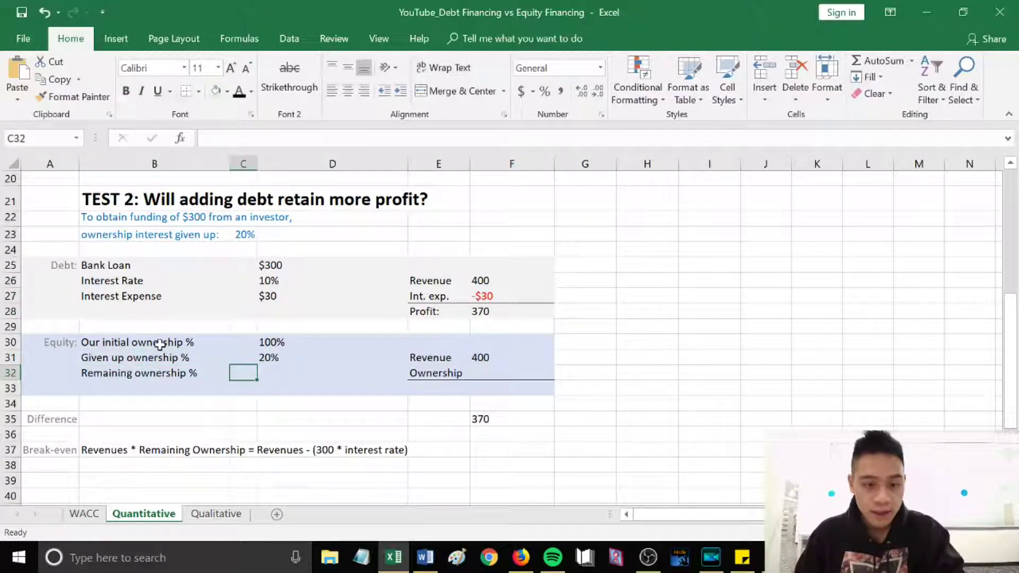
{"action": "left_click_drag", "start_coordinate": [160, 340], "coordinate": [282, 346]}
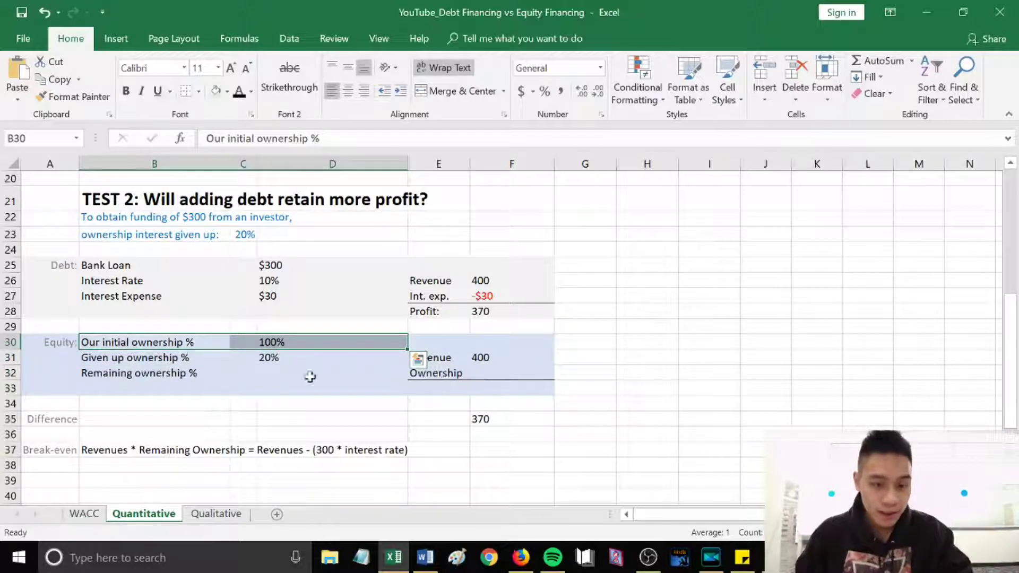
{"action": "left_click", "coordinate": [189, 359]}
{"action": "left_click", "coordinate": [275, 357]}
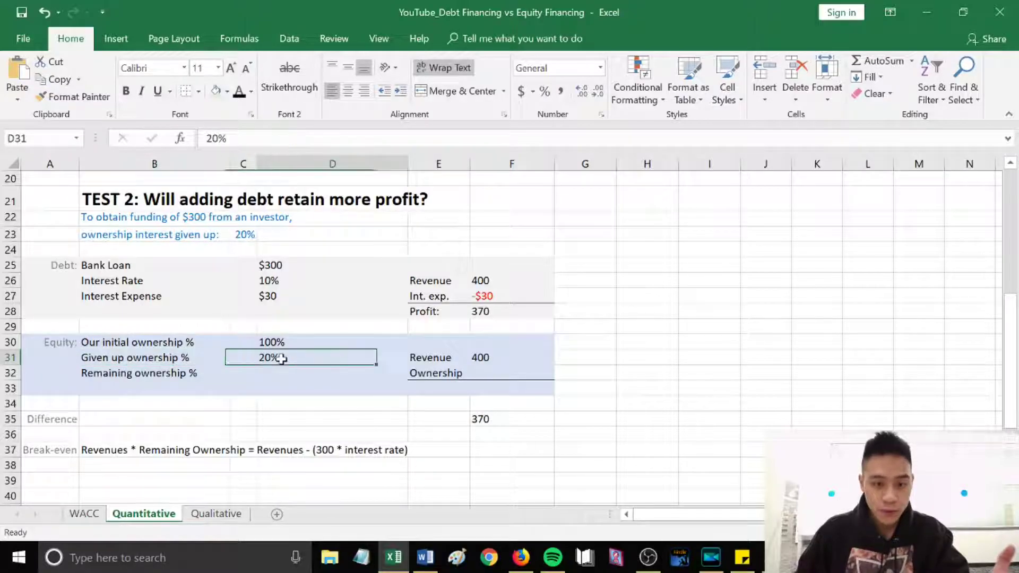
{"action": "left_click", "coordinate": [302, 368]}
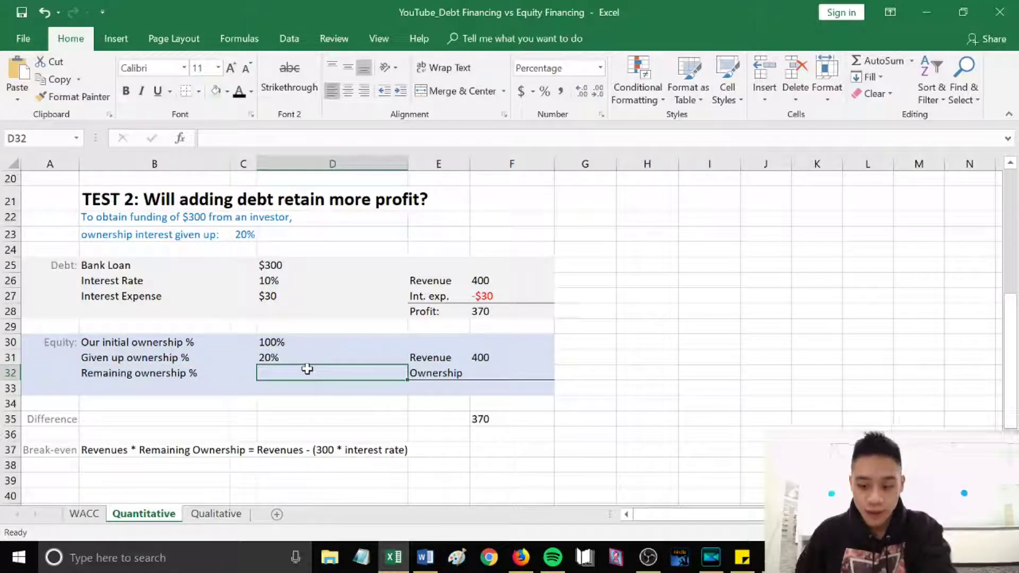
{"action": "type", "text": "="}
{"action": "left_click", "coordinate": [309, 342]}
{"action": "type", "text": "-"}
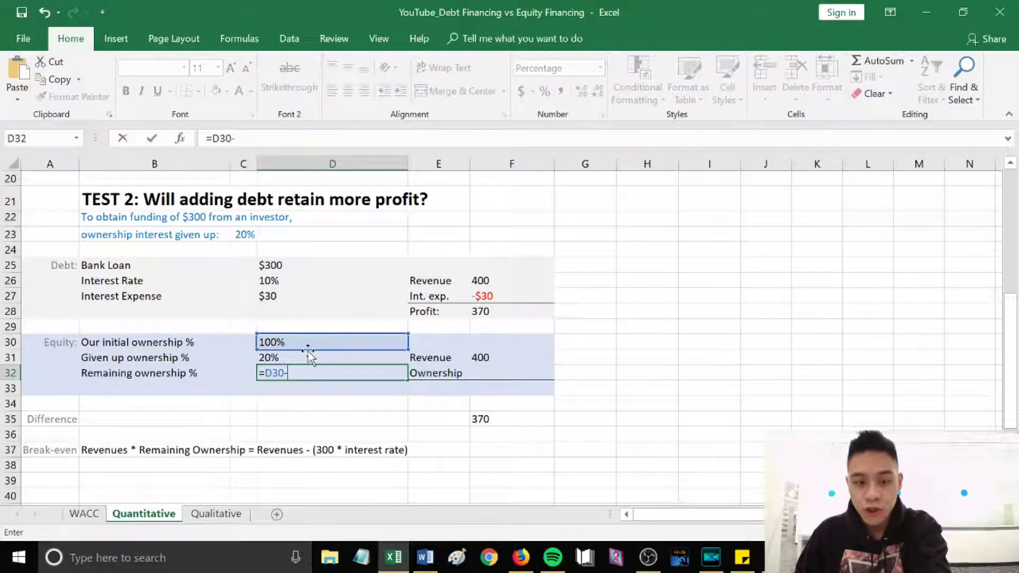
{"action": "left_click", "coordinate": [309, 357]}
{"action": "key", "text": "Return"}
Link the ownership value in F32 to the remaining ownership percentage with the formula =D32.
{"action": "left_click", "coordinate": [483, 374]}
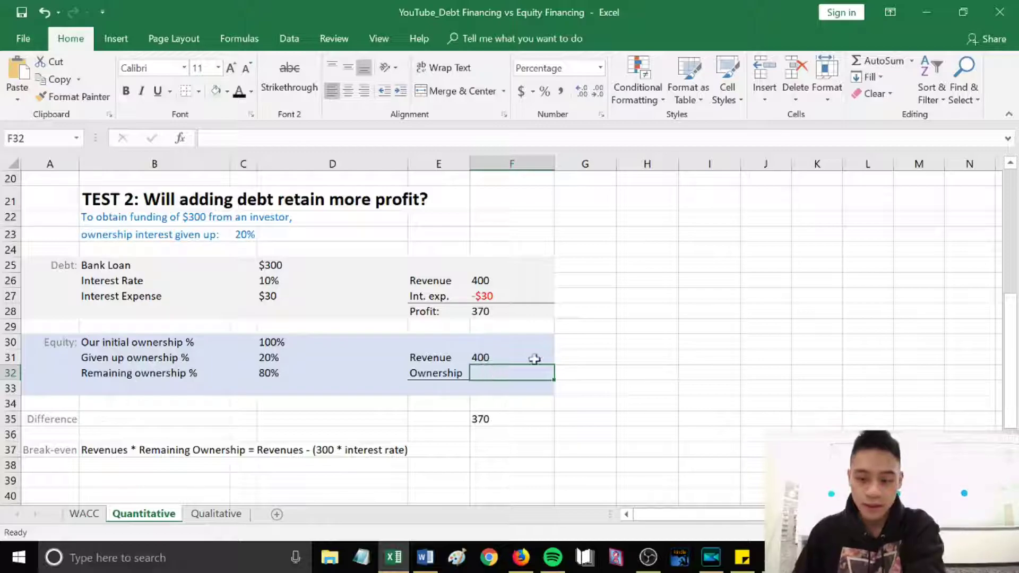
{"action": "type", "text": "="}
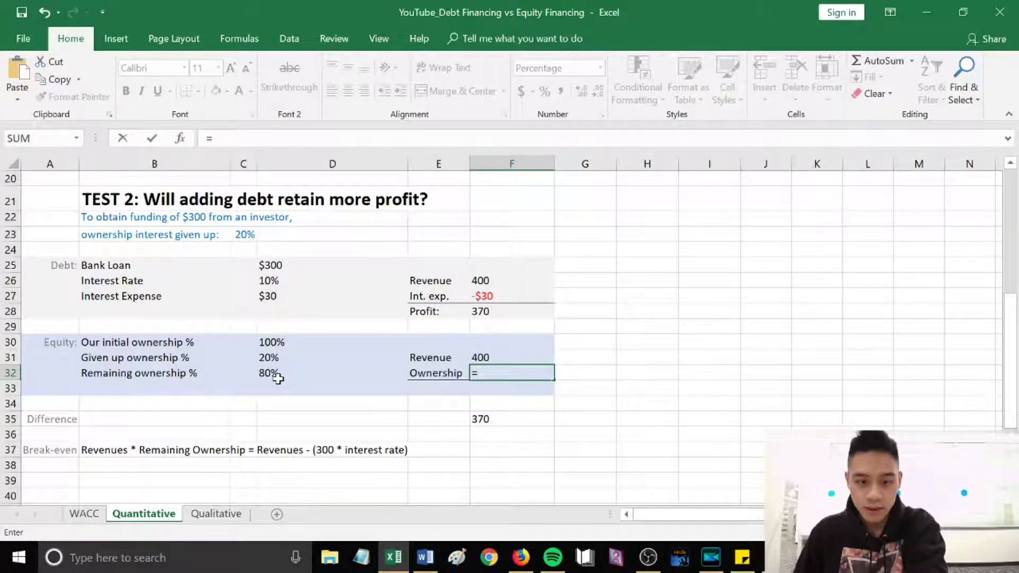
{"action": "left_click", "coordinate": [278, 378]}
{"action": "key", "text": "Return"}
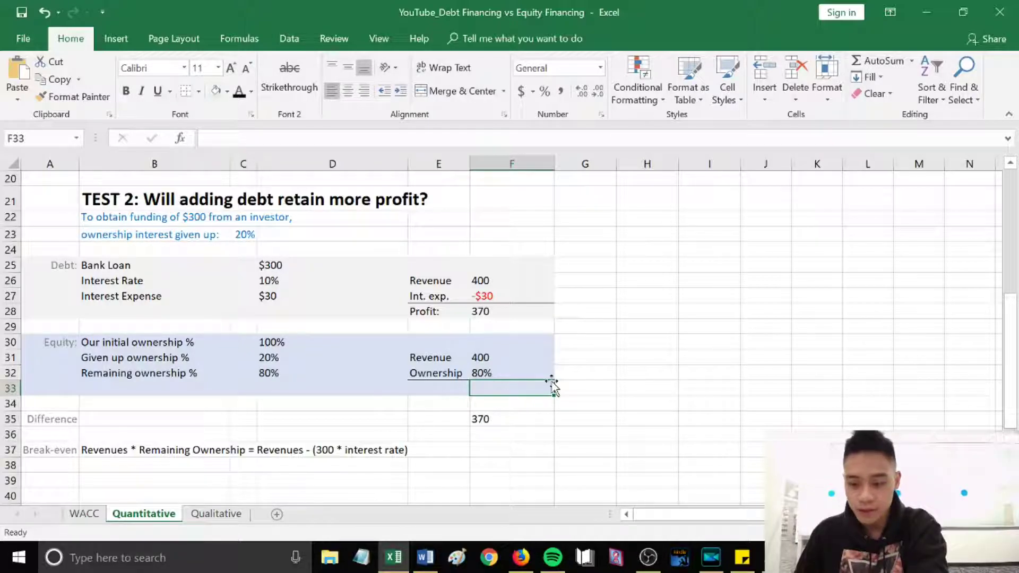
Calculate the profit under equity financing in F33 with the formula =F31*F32 and show the label Profit: in E33.
{"action": "type", "text": "="}
{"action": "left_click", "coordinate": [511, 358]}
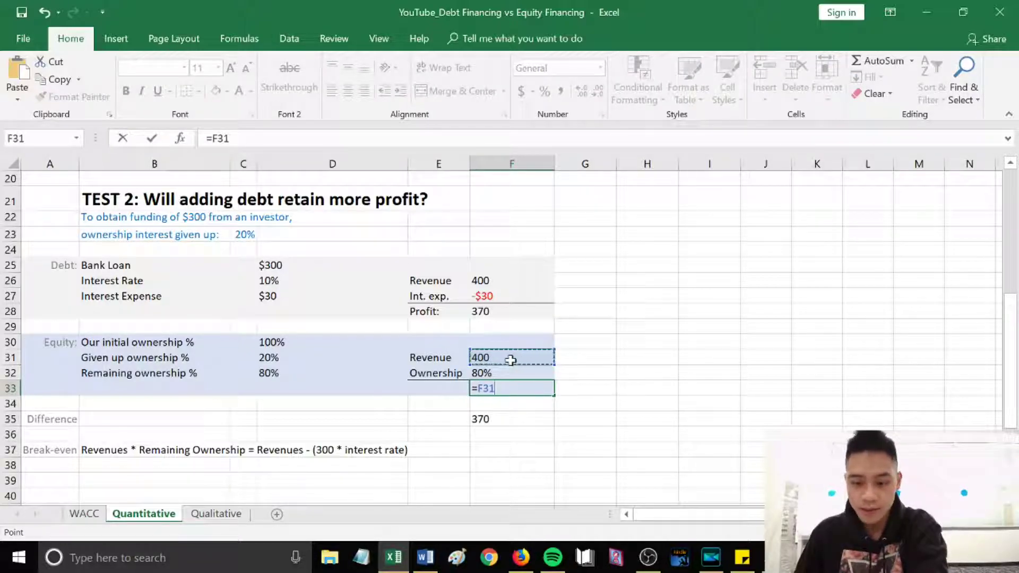
{"action": "type", "text": "*"}
{"action": "left_click", "coordinate": [510, 373]}
{"action": "key", "text": "Return"}
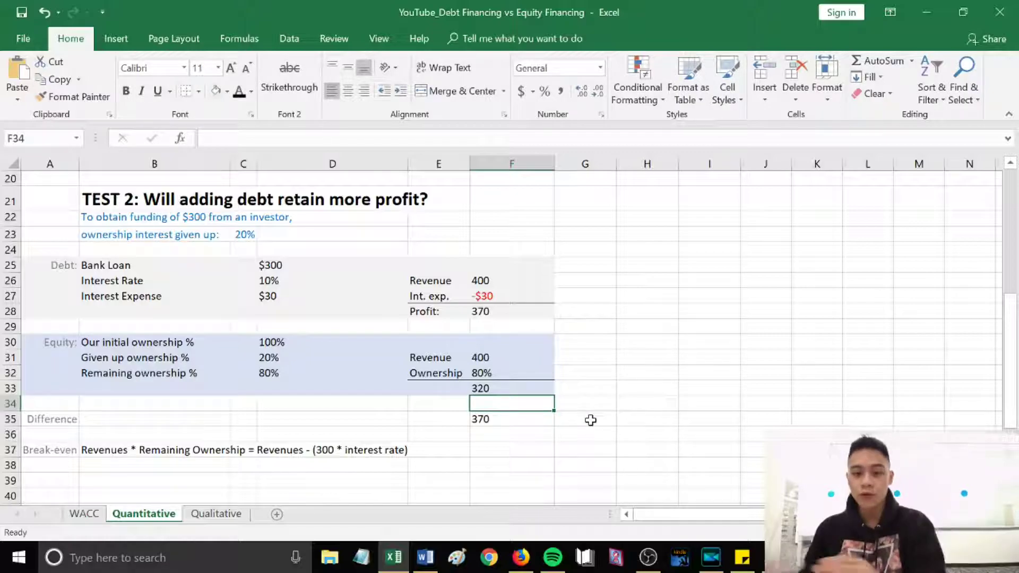
{"action": "left_click", "coordinate": [684, 374]}
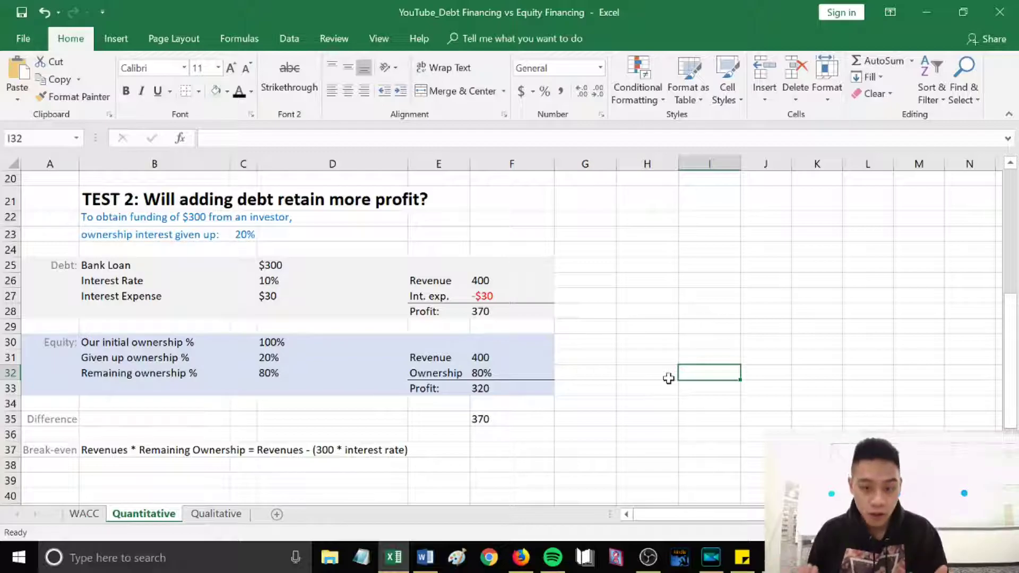
Enter the difference between the debt and equity profits in F35 with the formula =F28-F33.
{"action": "left_click", "coordinate": [472, 422]}
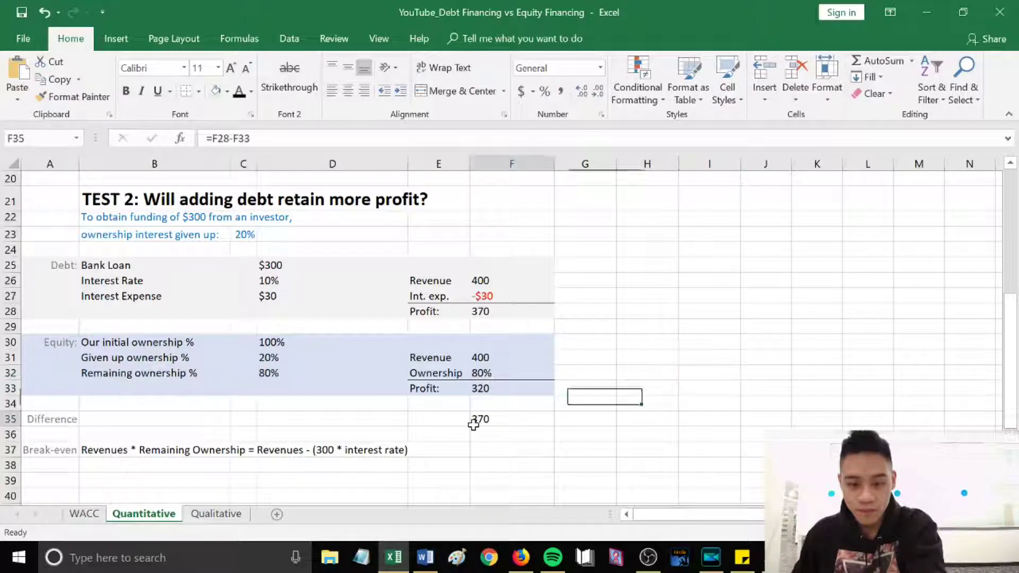
{"action": "type", "text": "="}
{"action": "left_click", "coordinate": [523, 316]}
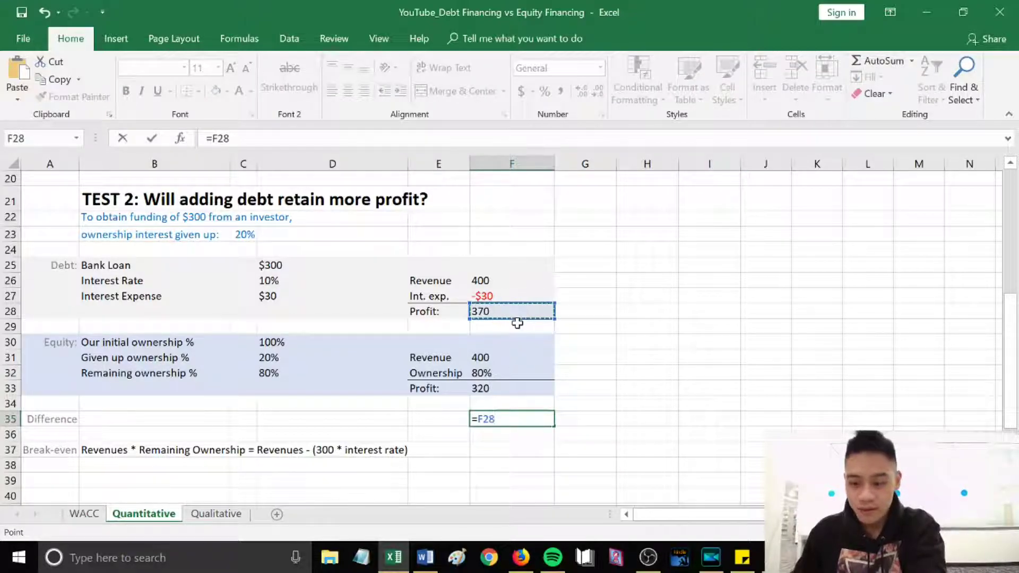
{"action": "type", "text": "-"}
{"action": "left_click", "coordinate": [483, 388]}
{"action": "key", "text": "Return"}
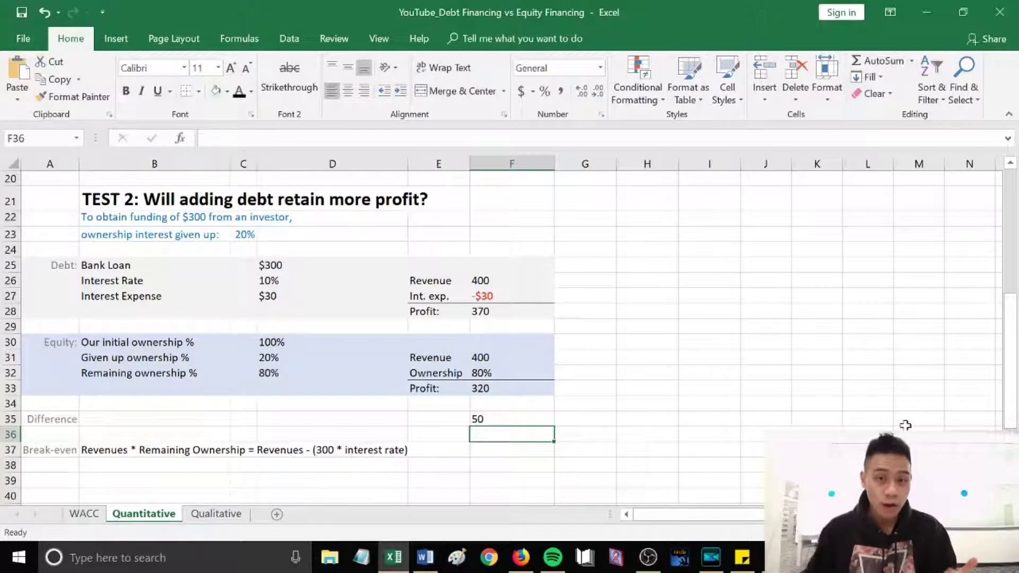
Reveal the hidden break-even equation R * 0.80 = R - (300 *0.10) in B38 by giving it a black font colour.
{"action": "scroll", "coordinate": [389, 334], "scroll_direction": "down", "scroll_amount": 1}
{"action": "left_click", "coordinate": [189, 421]}
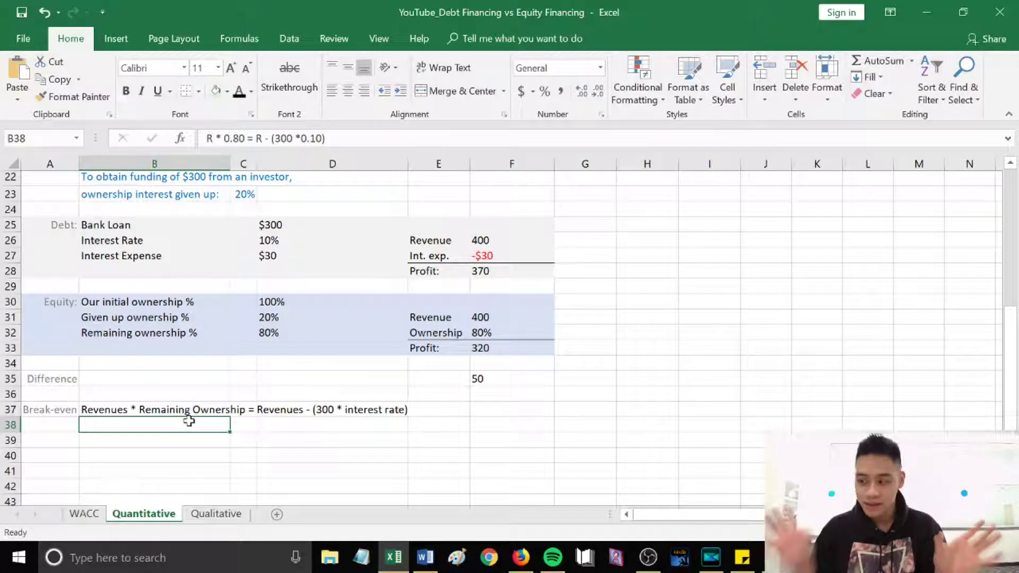
{"action": "scroll", "coordinate": [164, 423], "scroll_direction": "down", "scroll_amount": 1}
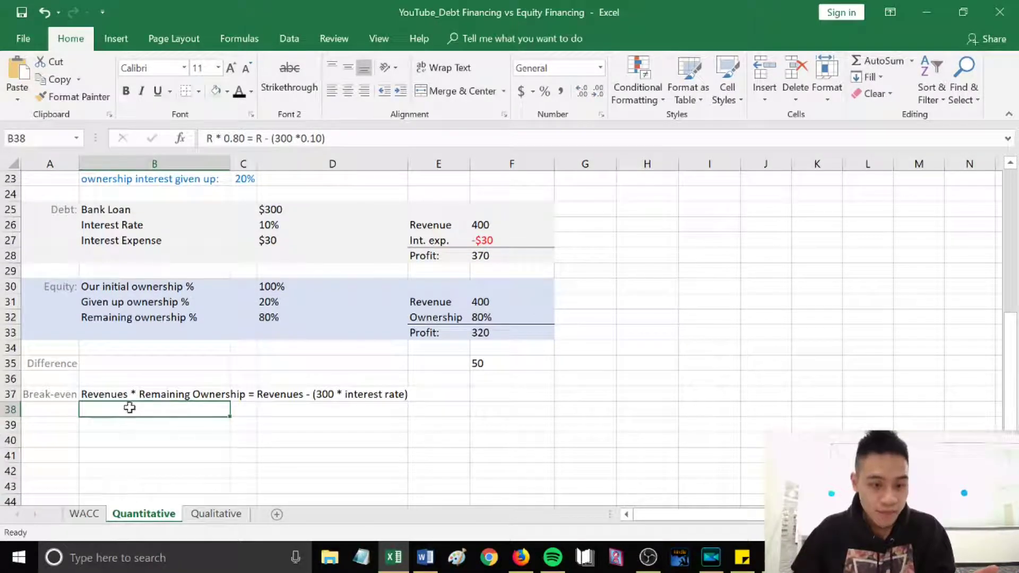
{"action": "key", "text": "Up"}
{"action": "scroll", "coordinate": [164, 424], "scroll_direction": "down", "scroll_amount": 2}
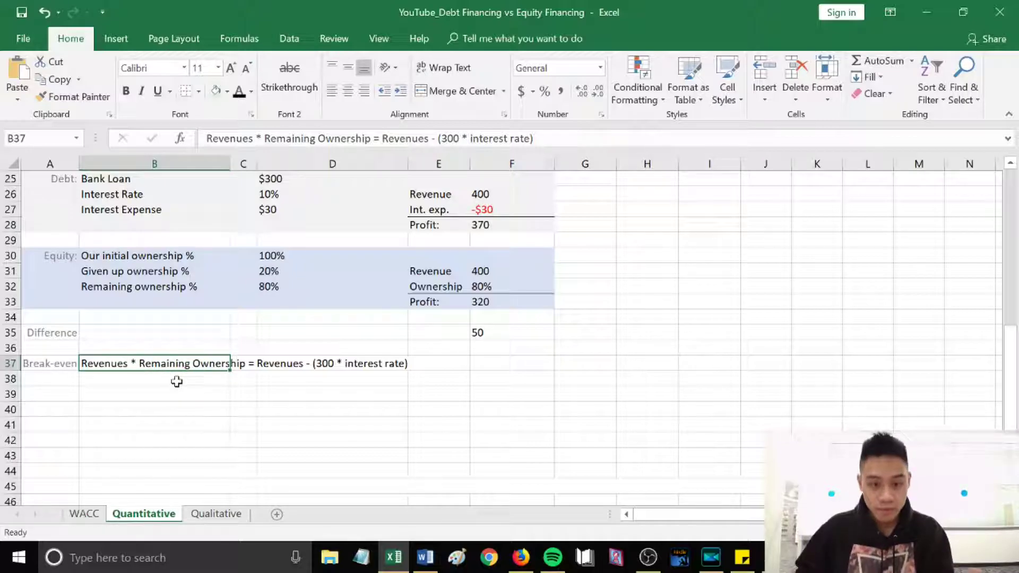
{"action": "scroll", "coordinate": [302, 411], "scroll_direction": "up", "scroll_amount": 1}
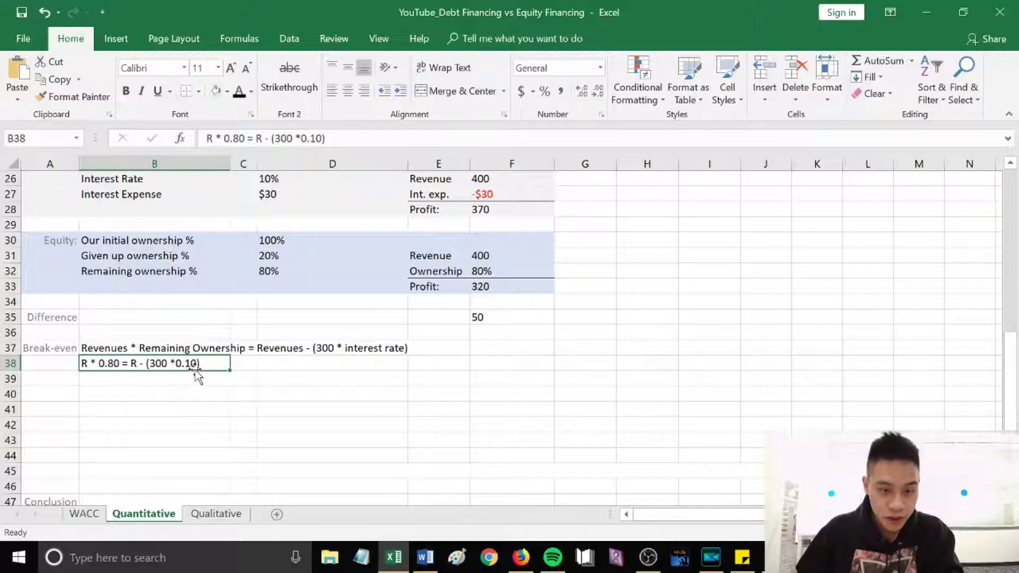
Reveal the simplified equation 0.80R = R - 30 in B39 by giving it a black font colour.
{"action": "left_click", "coordinate": [180, 380]}
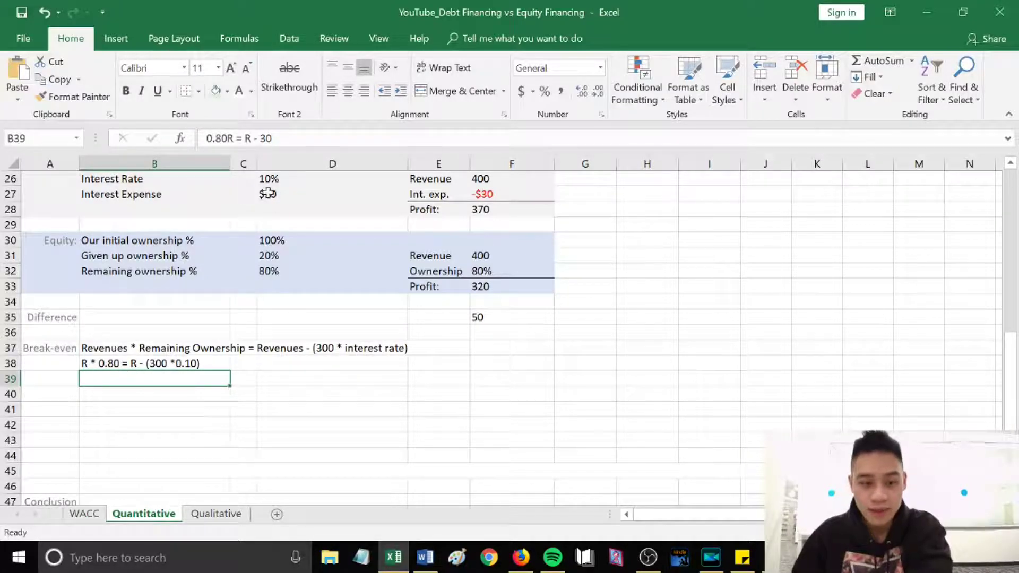
{"action": "left_click", "coordinate": [251, 91]}
{"action": "left_click", "coordinate": [273, 109]}
Reveal the rearranged equation 30 = 0.20R in B40 by giving it a black font colour.
{"action": "scroll", "coordinate": [151, 390], "scroll_direction": "down", "scroll_amount": 1}
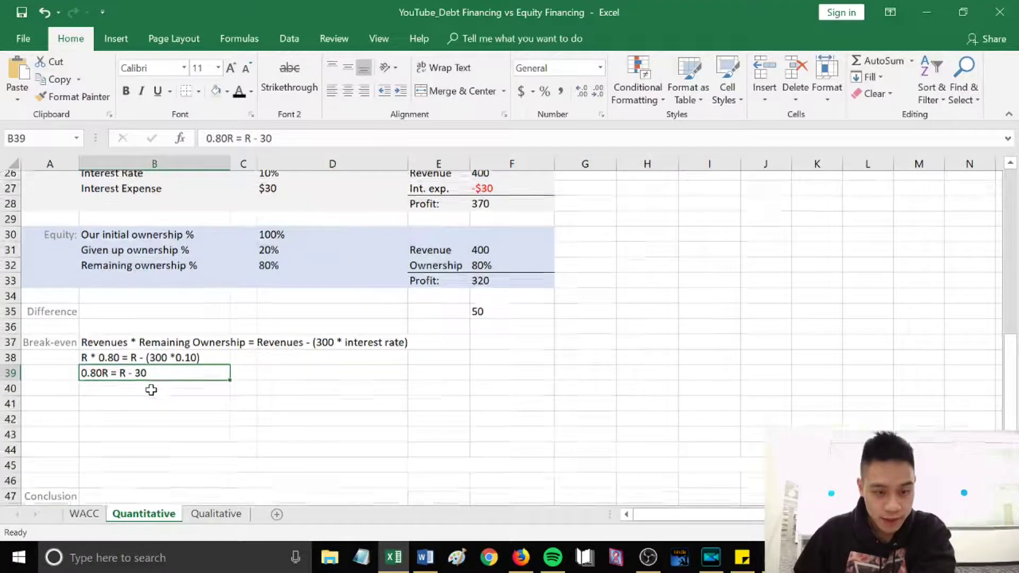
{"action": "scroll", "coordinate": [151, 390], "scroll_direction": "down", "scroll_amount": 1}
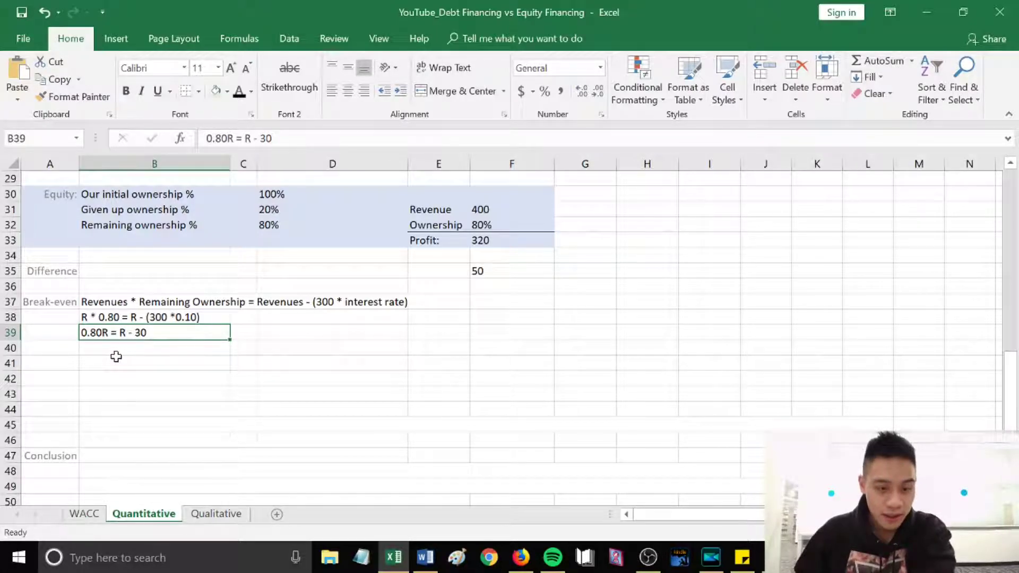
{"action": "key", "text": "Down"}
{"action": "scroll", "coordinate": [106, 380], "scroll_direction": "down", "scroll_amount": 1}
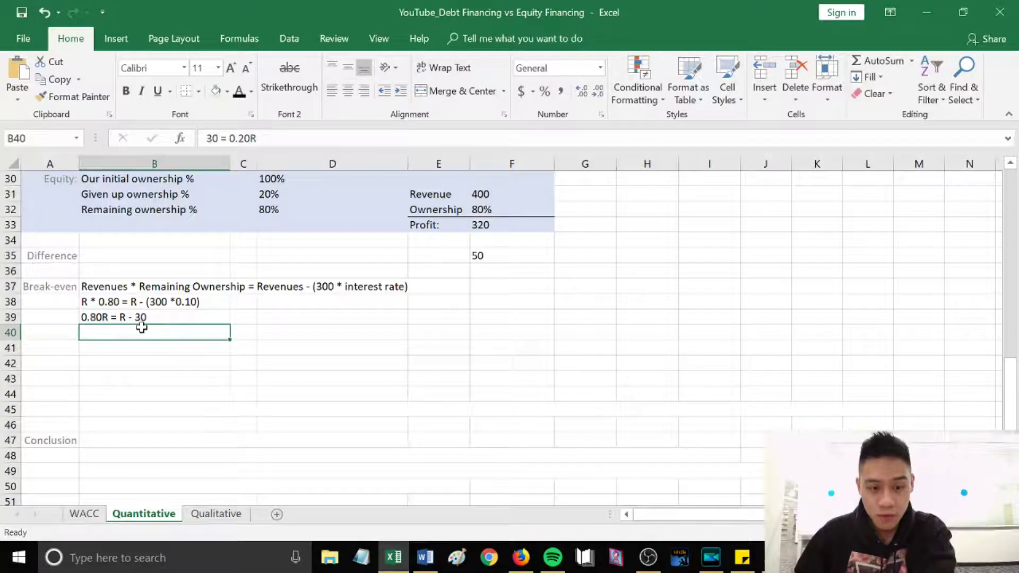
{"action": "left_click", "coordinate": [239, 94]}
Reveal the division step 30/0.20 = R in B41 by giving it a black font colour.
{"action": "scroll", "coordinate": [107, 330], "scroll_direction": "down", "scroll_amount": 1}
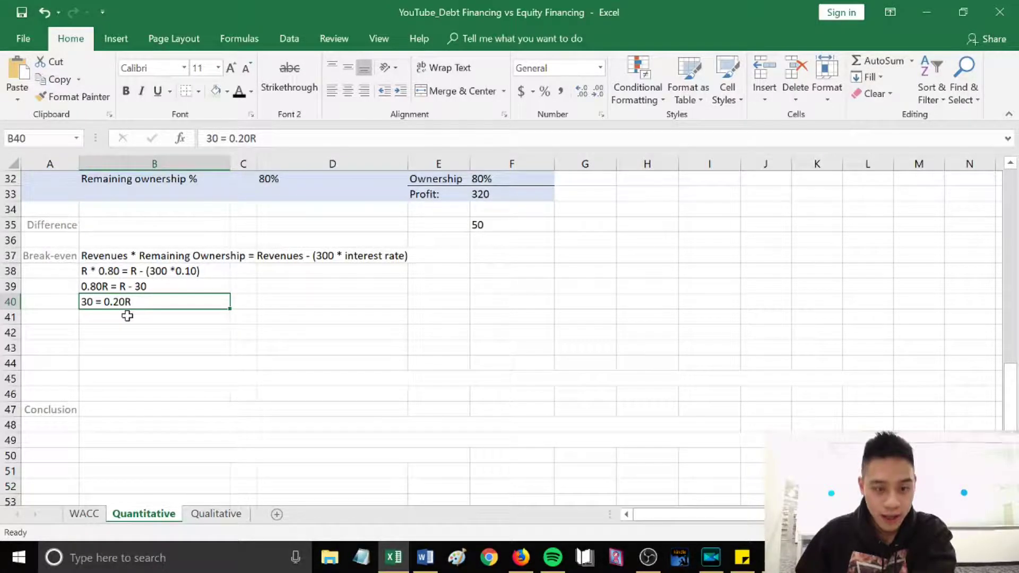
{"action": "scroll", "coordinate": [127, 316], "scroll_direction": "down", "scroll_amount": 1}
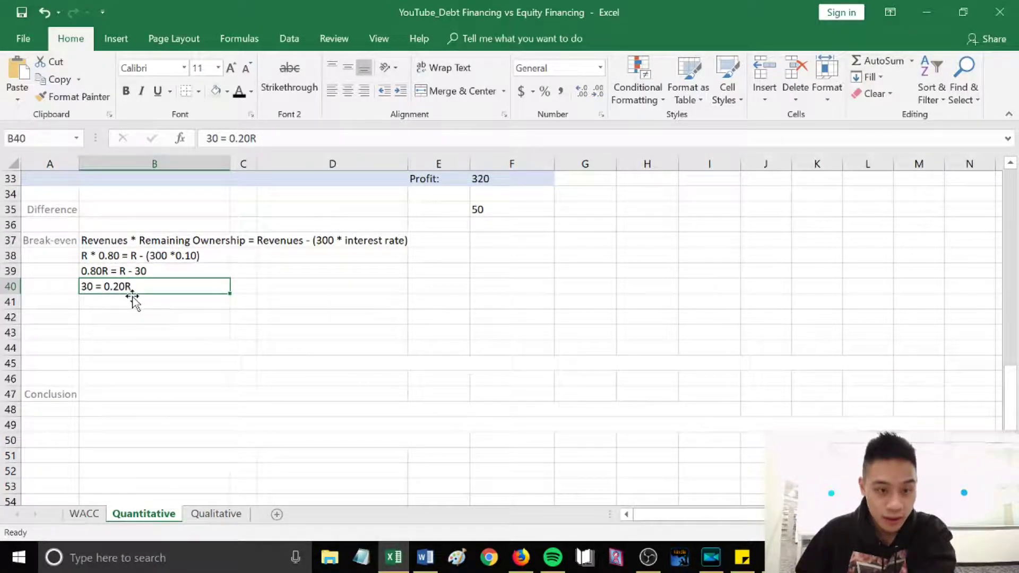
{"action": "left_click", "coordinate": [133, 300]}
{"action": "scroll", "coordinate": [132, 300], "scroll_direction": "down", "scroll_amount": 2}
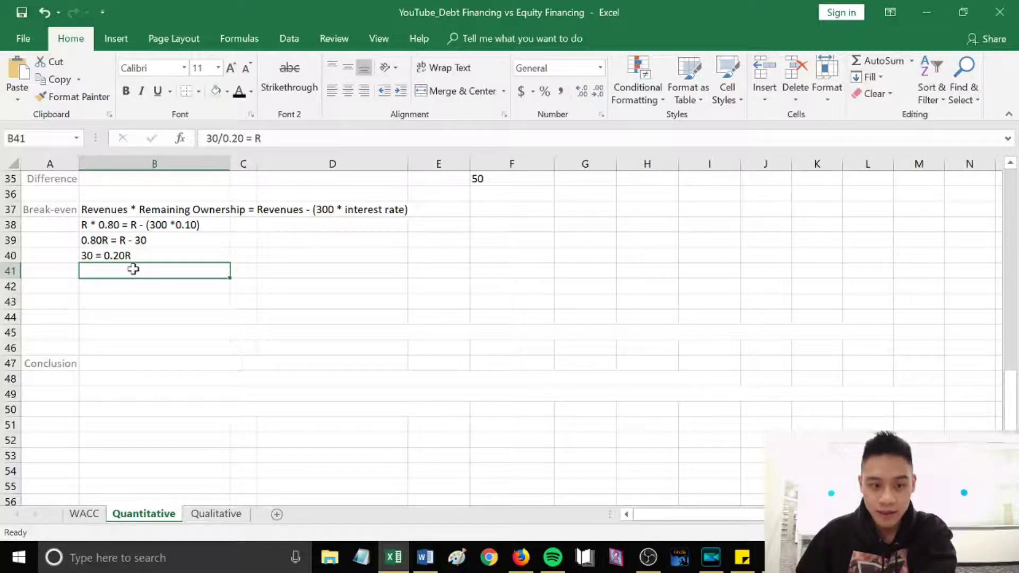
{"action": "left_click", "coordinate": [240, 91]}
Reveal the break-even result in B42 and its label R in C42 by giving both cells a black font colour.
{"action": "scroll", "coordinate": [110, 257], "scroll_direction": "down", "scroll_amount": 1}
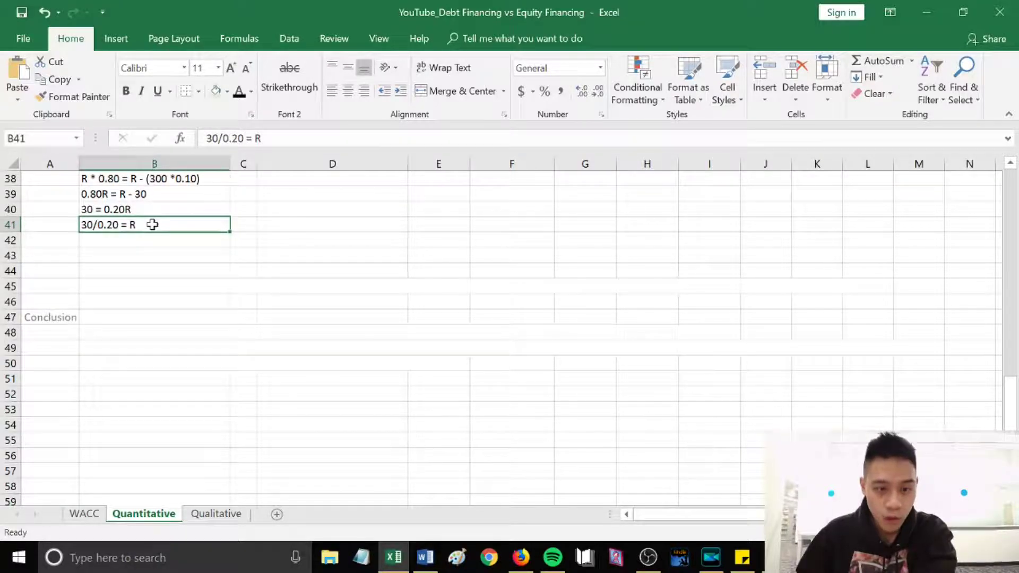
{"action": "left_click", "coordinate": [136, 237]}
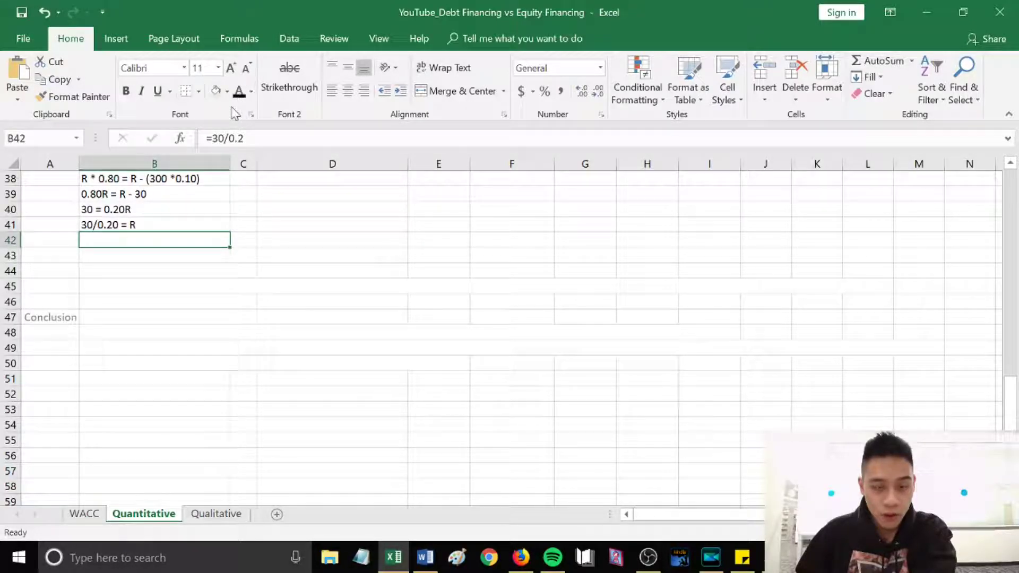
{"action": "left_click", "coordinate": [245, 240]}
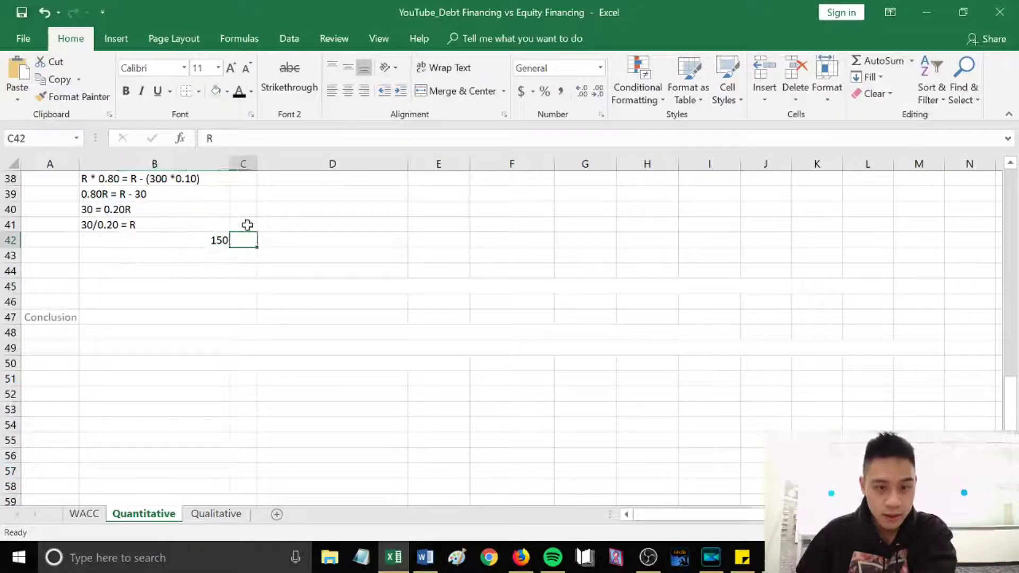
{"action": "left_click", "coordinate": [240, 93]}
{"action": "left_click", "coordinate": [260, 257]}
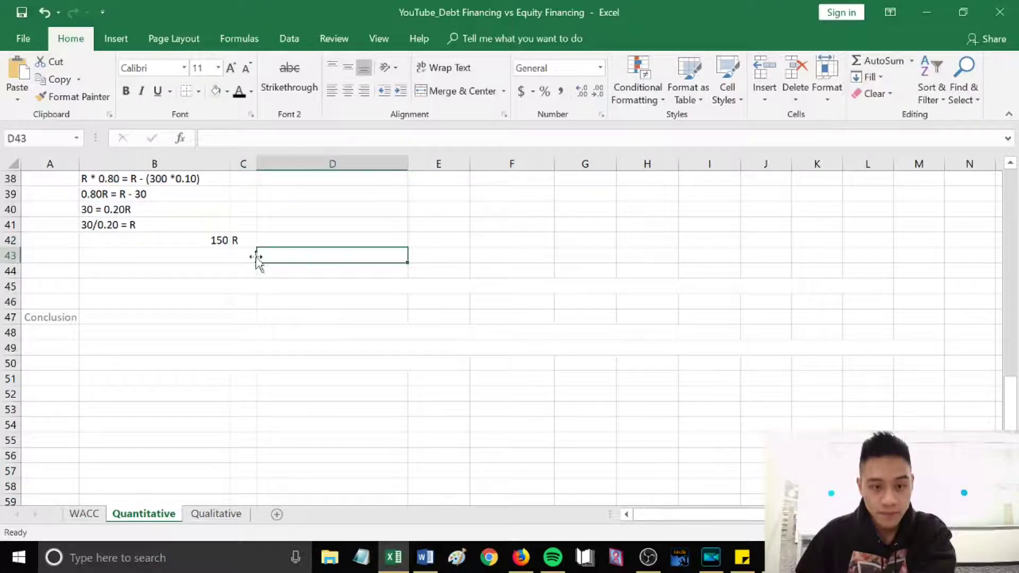
Reveal the hidden break-even explanation in B43:J46 by giving the range a black font colour.
{"action": "left_click", "coordinate": [186, 255]}
{"action": "left_click_drag", "start_coordinate": [139, 255], "coordinate": [786, 303]}
{"action": "left_click", "coordinate": [241, 93]}
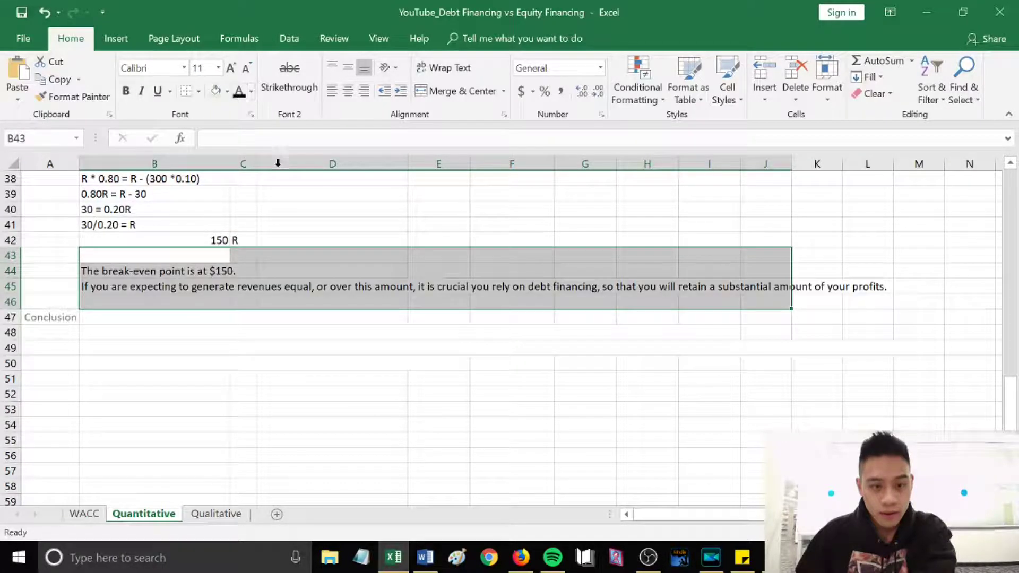
{"action": "scroll", "coordinate": [280, 264], "scroll_direction": "up", "scroll_amount": 1}
{"action": "left_click", "coordinate": [280, 331]}
Review the break-even working from row 37 down and the financing recommendation in B45.
{"action": "scroll", "coordinate": [280, 331], "scroll_direction": "up", "scroll_amount": 2}
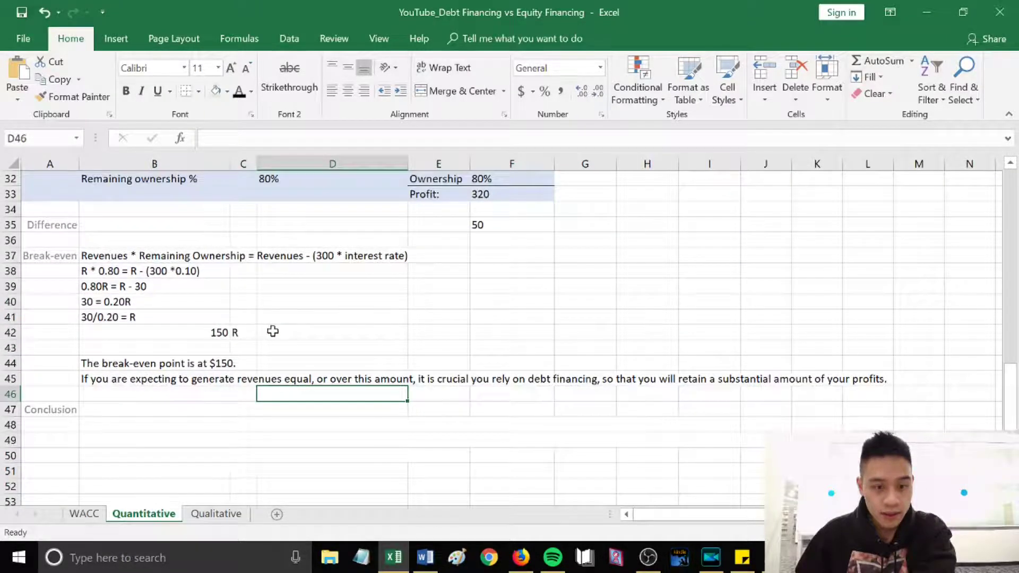
{"action": "scroll", "coordinate": [294, 351], "scroll_direction": "up", "scroll_amount": 1}
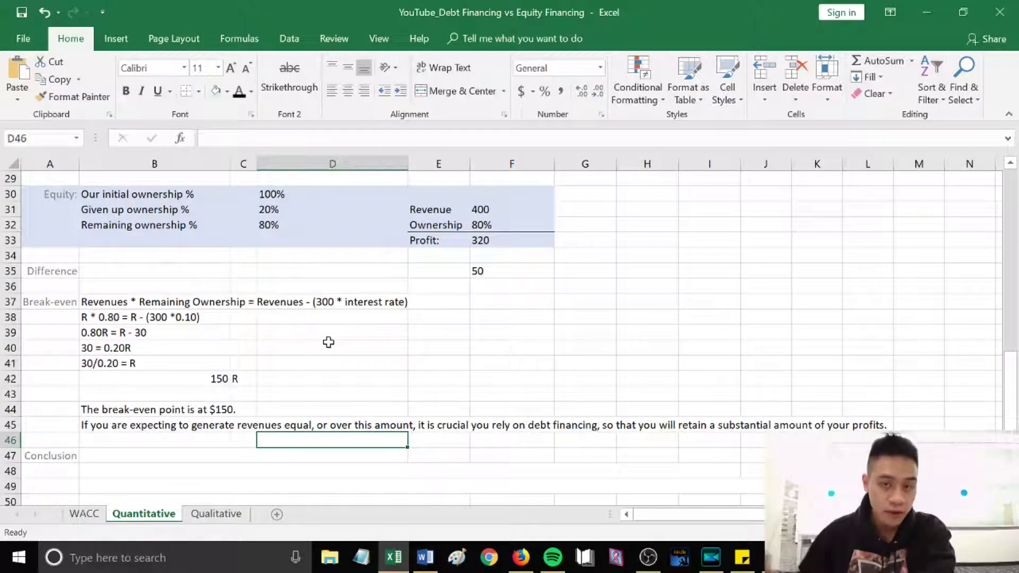
{"action": "scroll", "coordinate": [286, 358], "scroll_direction": "down", "scroll_amount": 2}
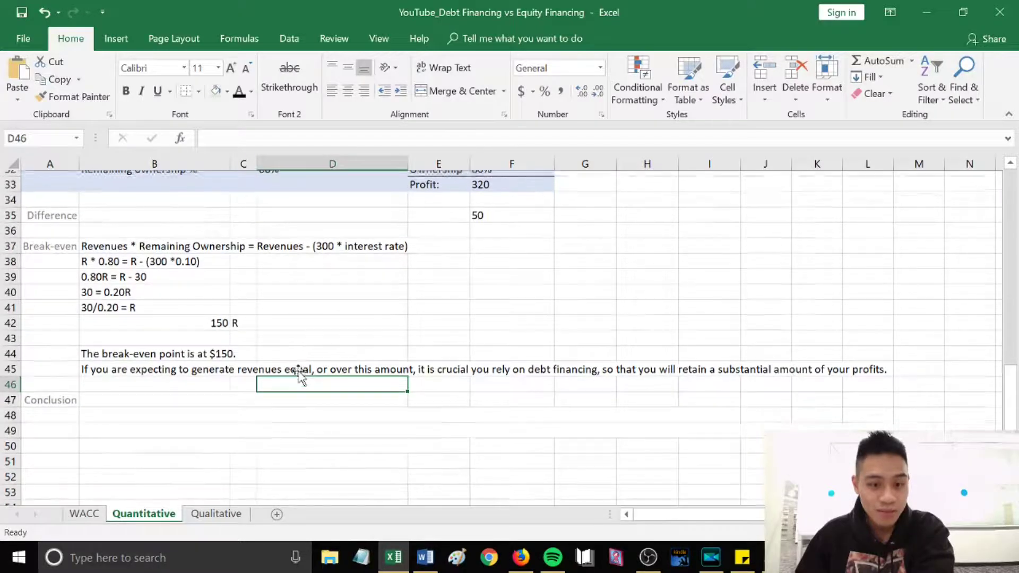
{"action": "left_click", "coordinate": [162, 365]}
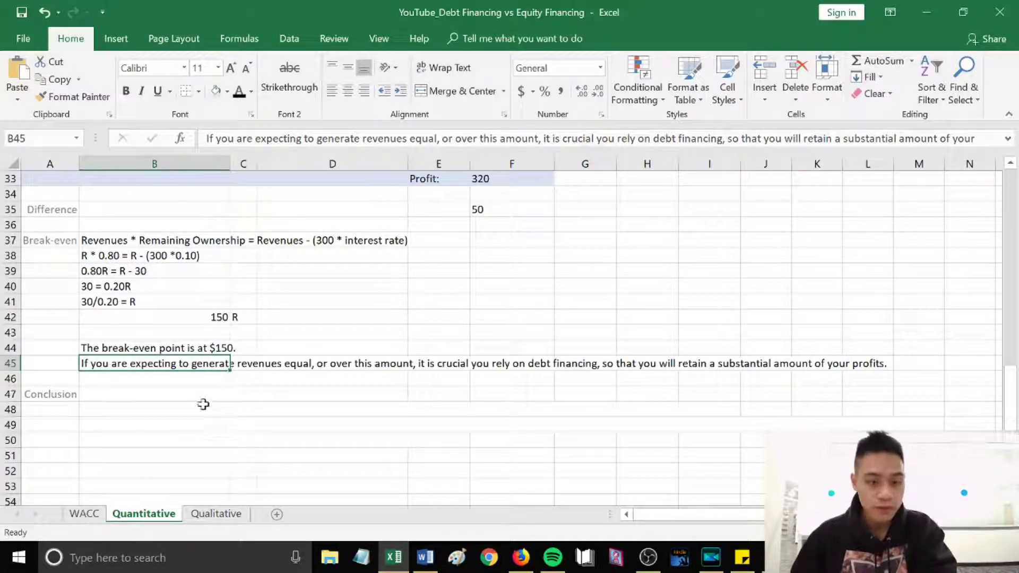
Reveal the hidden conclusion text in B47:M52 by giving the range a black font colour.
{"action": "scroll", "coordinate": [165, 382], "scroll_direction": "down", "scroll_amount": 1}
{"action": "left_click", "coordinate": [133, 378]}
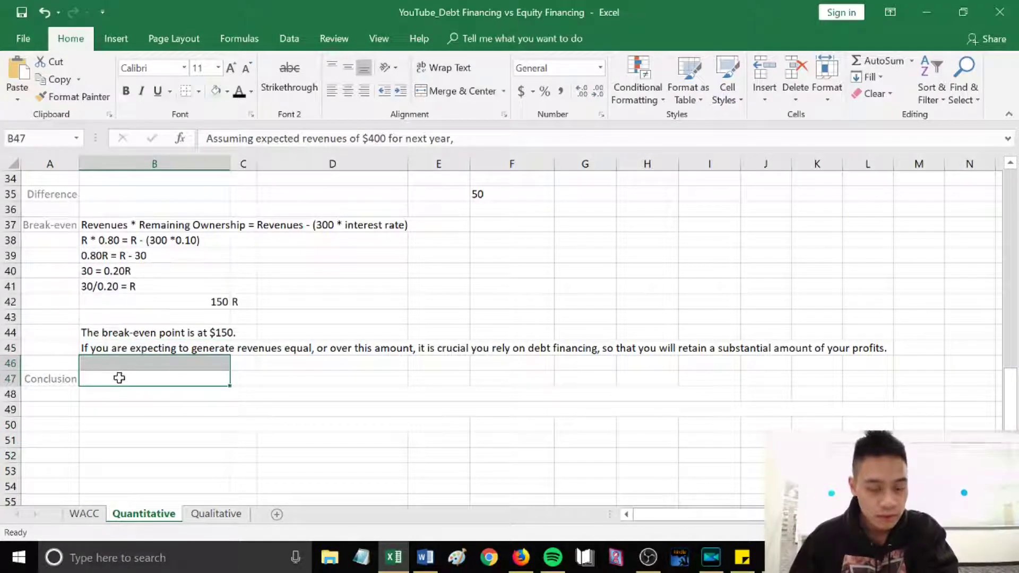
{"action": "left_click_drag", "start_coordinate": [109, 379], "coordinate": [934, 456]}
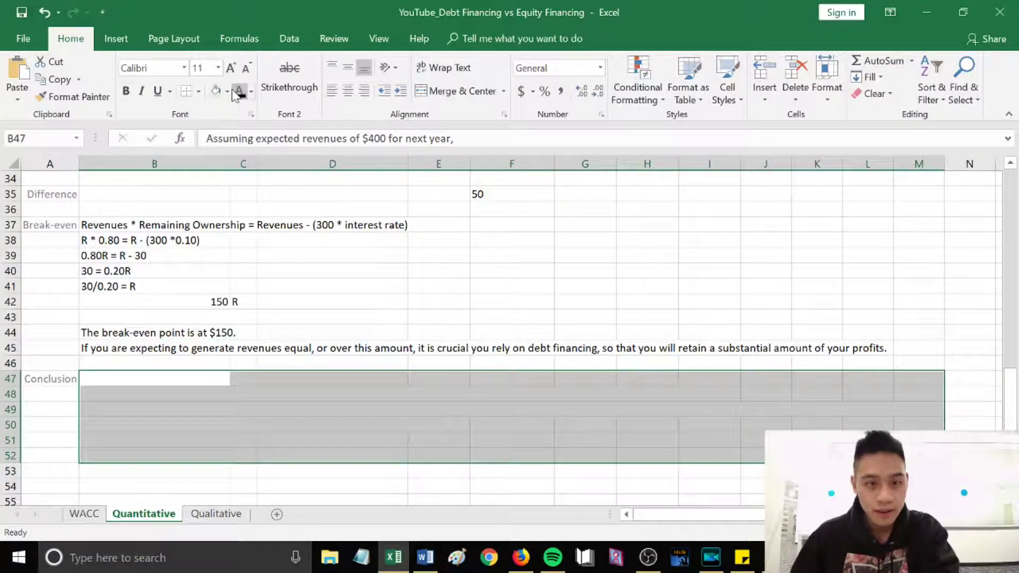
{"action": "scroll", "coordinate": [290, 273], "scroll_direction": "up", "scroll_amount": 1}
{"action": "left_click", "coordinate": [276, 361]}
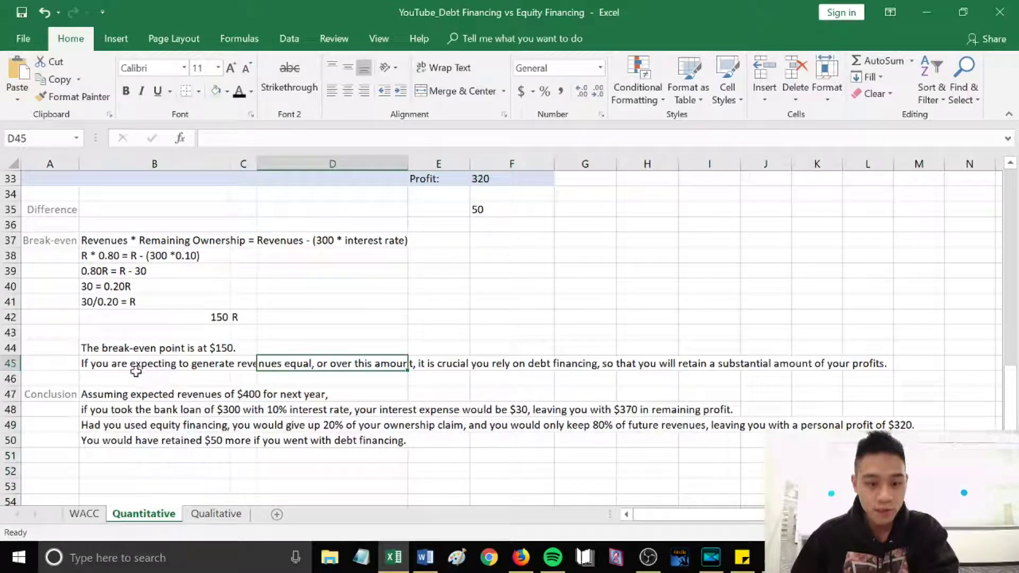
{"action": "left_click", "coordinate": [139, 374]}
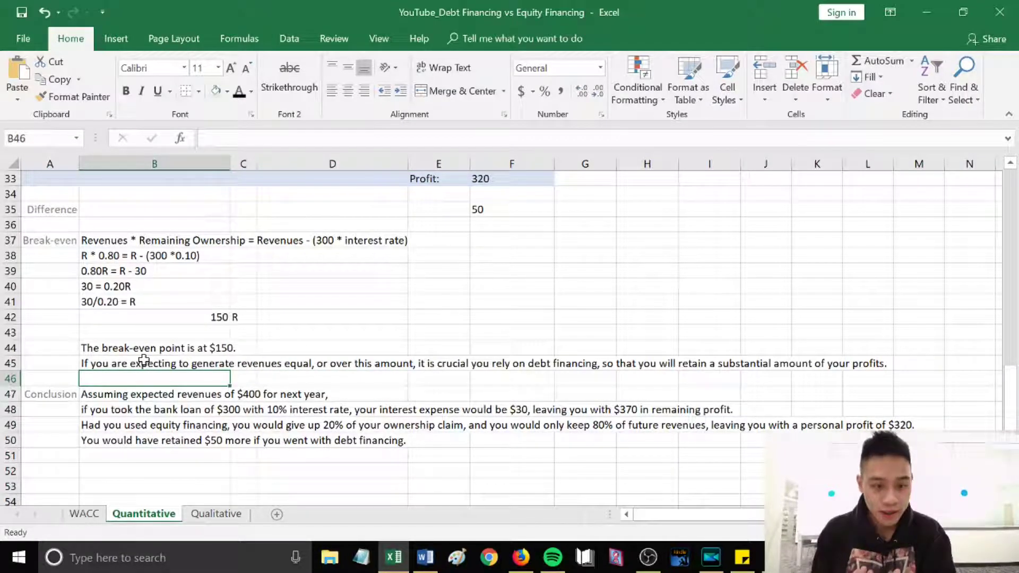
Review the conclusion lines in B48:B50 comparing the bank loan with equity financing.
{"action": "left_click", "coordinate": [161, 409]}
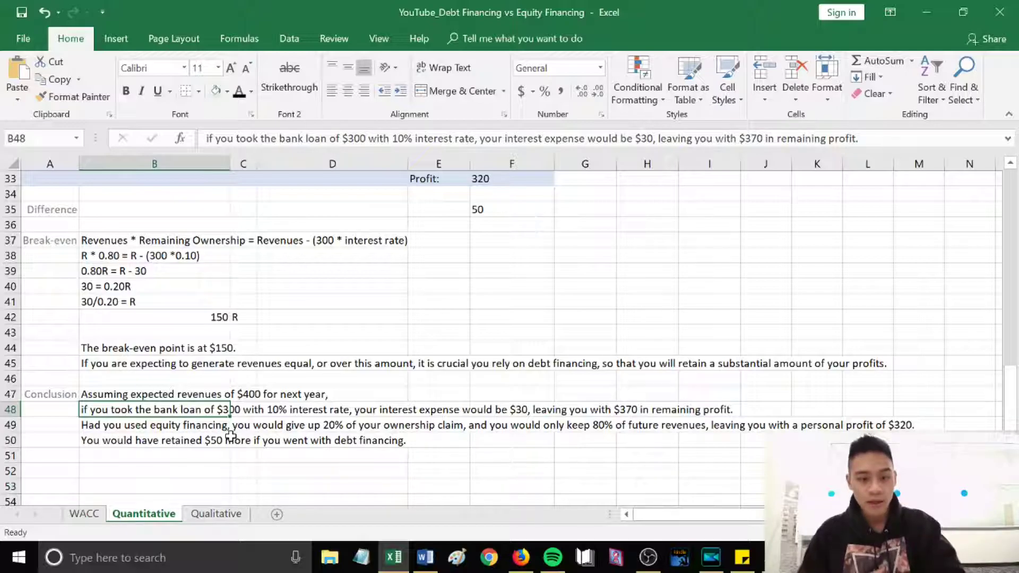
{"action": "left_click", "coordinate": [160, 438]}
{"action": "left_click", "coordinate": [156, 425]}
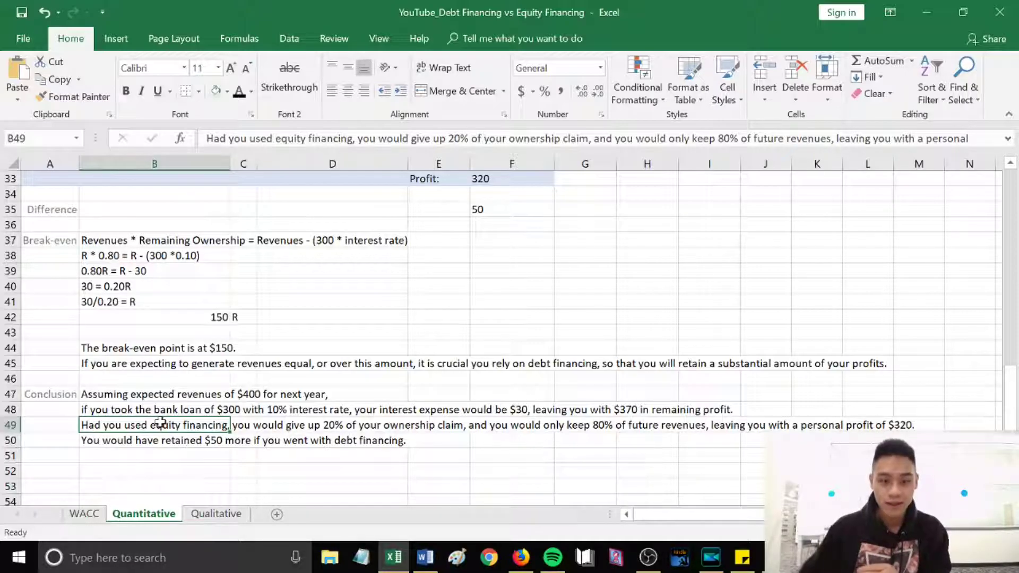
{"action": "left_click", "coordinate": [160, 455]}
{"action": "scroll", "coordinate": [257, 492], "scroll_direction": "up", "scroll_amount": 1}
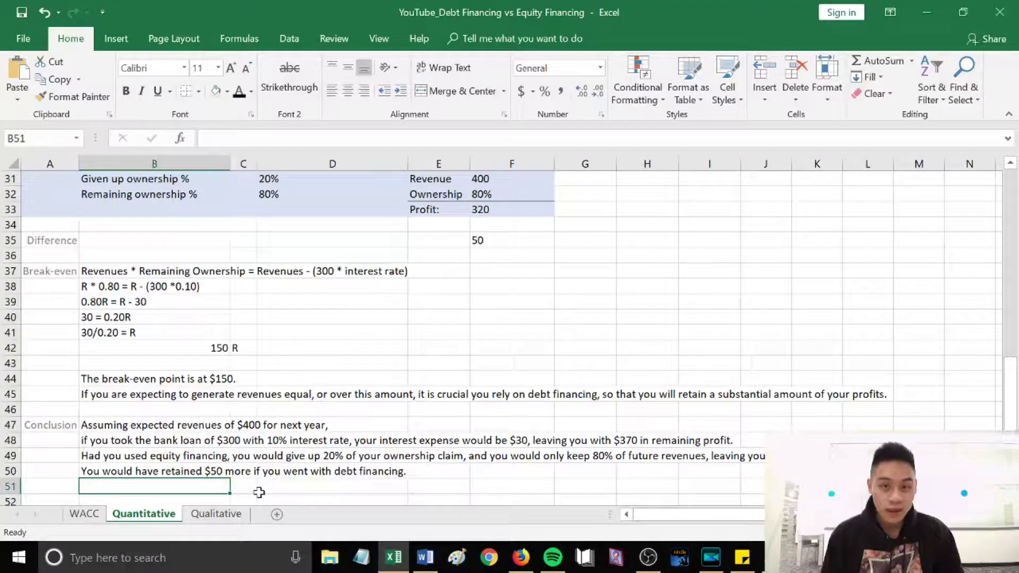
Open the Qualitative sheet and review the pros, cons and conclusion listed for debt financing.
{"action": "left_click", "coordinate": [218, 514]}
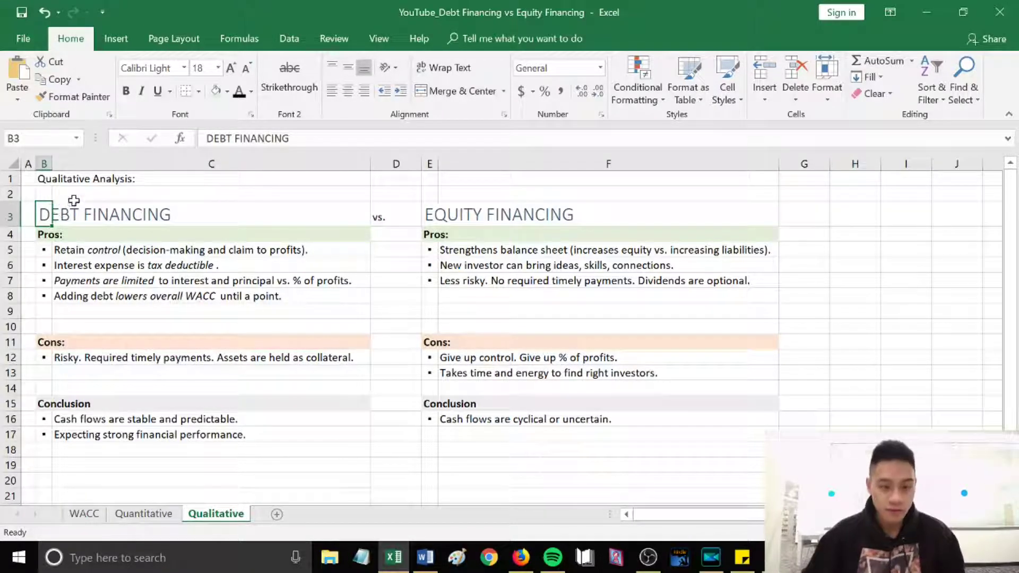
{"action": "left_click", "coordinate": [44, 235]}
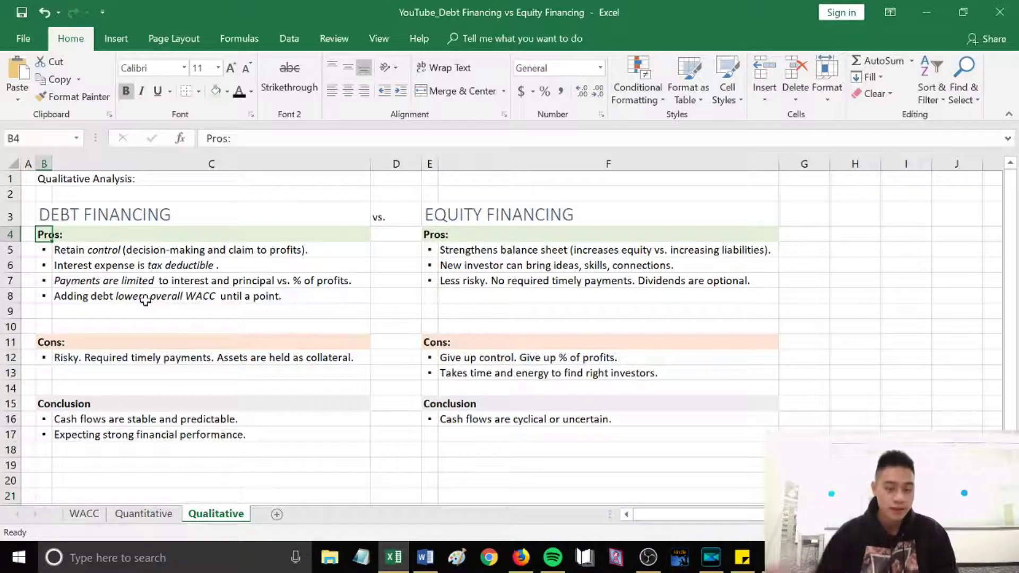
{"action": "left_click", "coordinate": [79, 265]}
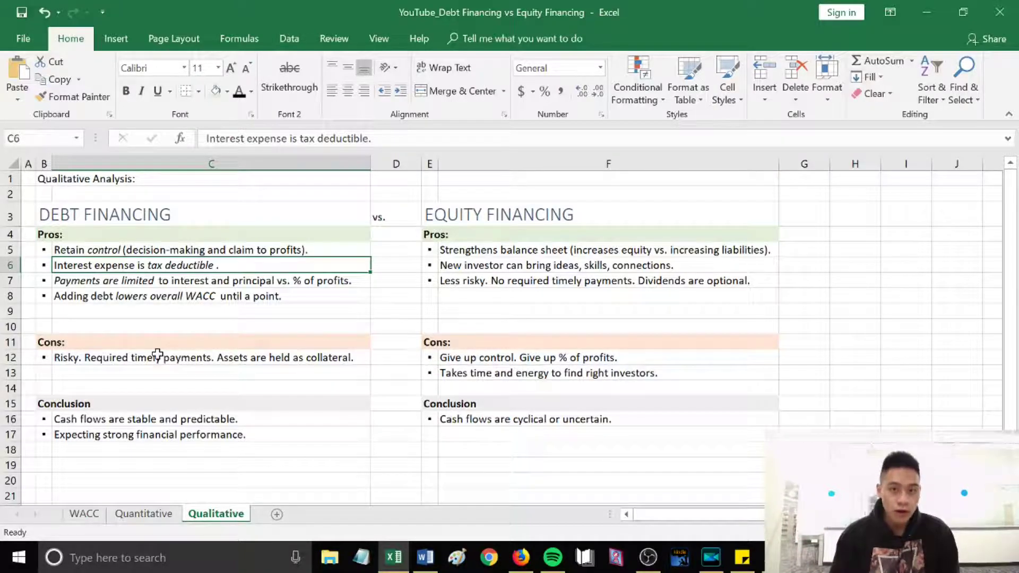
{"action": "left_click", "coordinate": [140, 296]}
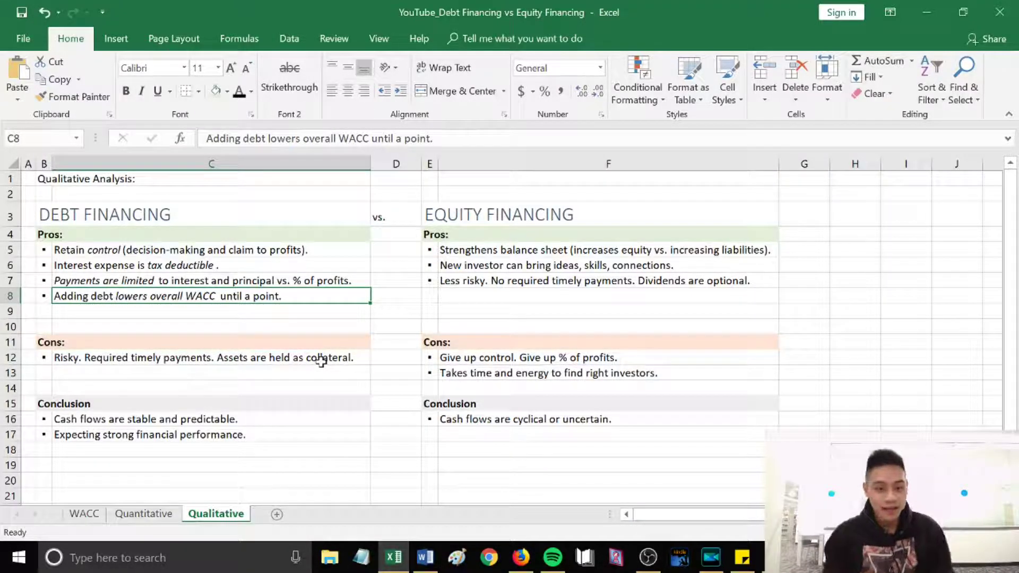
{"action": "left_click", "coordinate": [161, 360]}
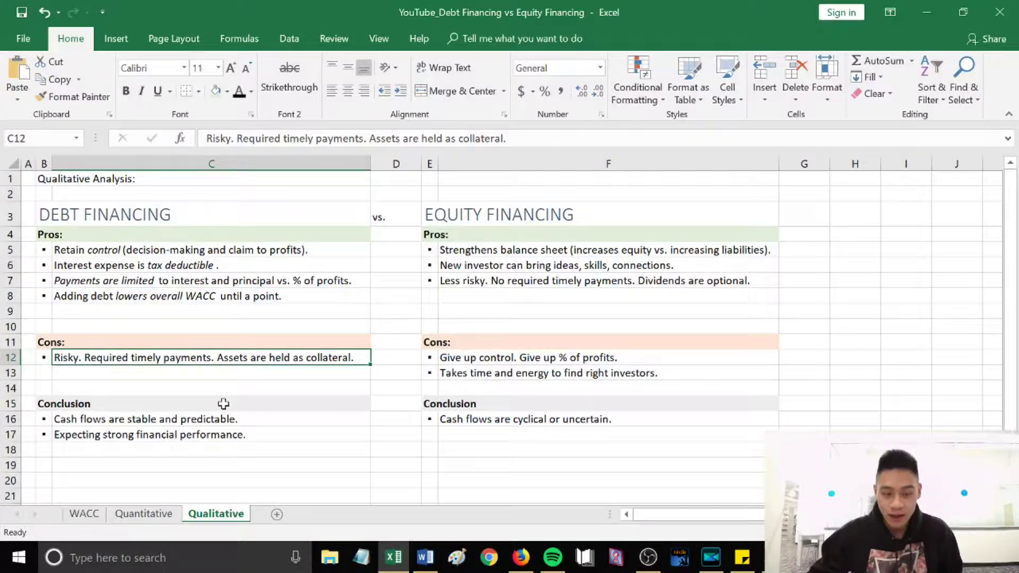
{"action": "scroll", "coordinate": [223, 404], "scroll_direction": "down", "scroll_amount": 1}
{"action": "scroll", "coordinate": [223, 403], "scroll_direction": "up", "scroll_amount": 1}
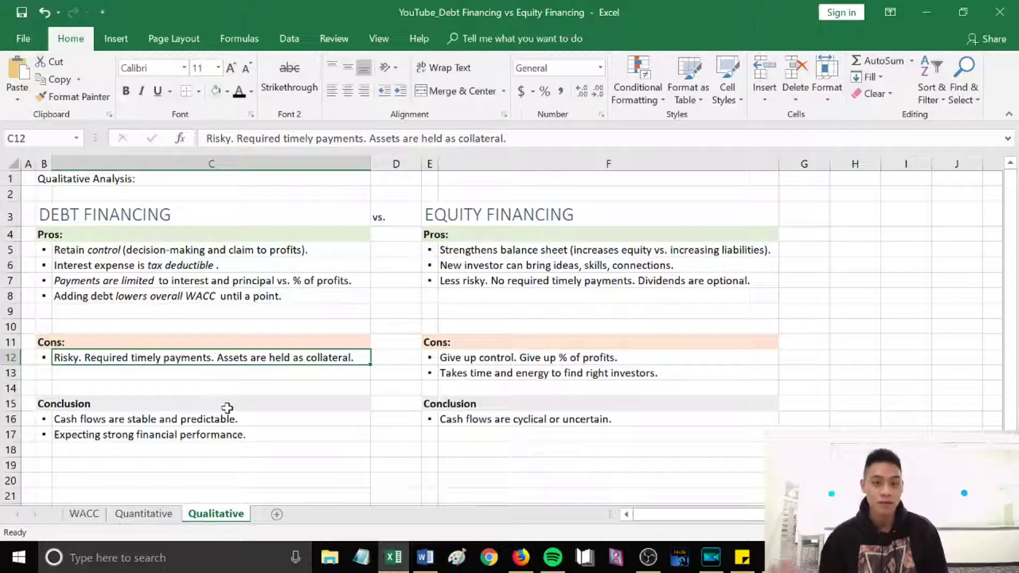
{"action": "left_click", "coordinate": [228, 408]}
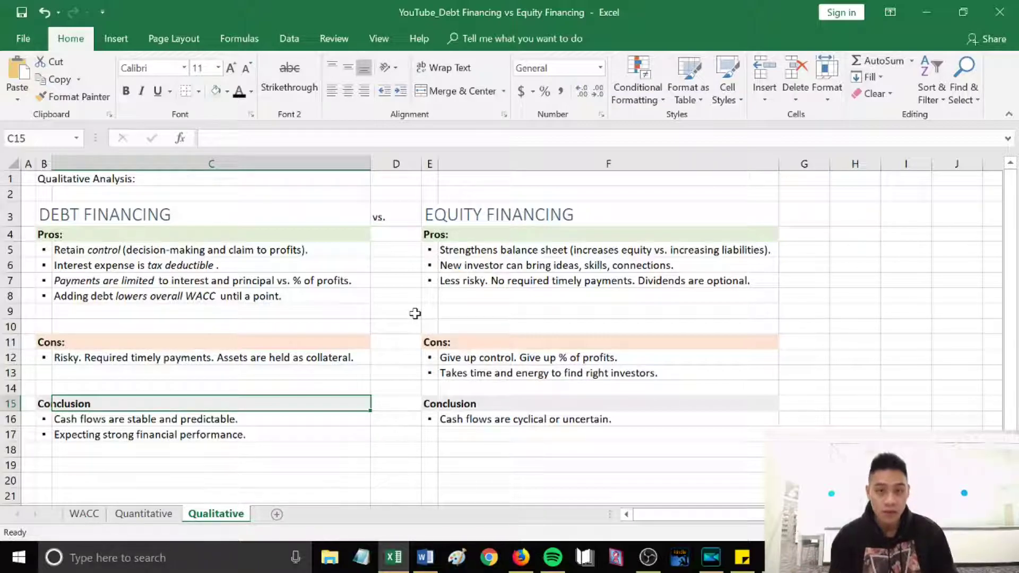
Examine the equity financing column of the qualitative analysis, starting with its pros.
{"action": "left_click", "coordinate": [810, 292]}
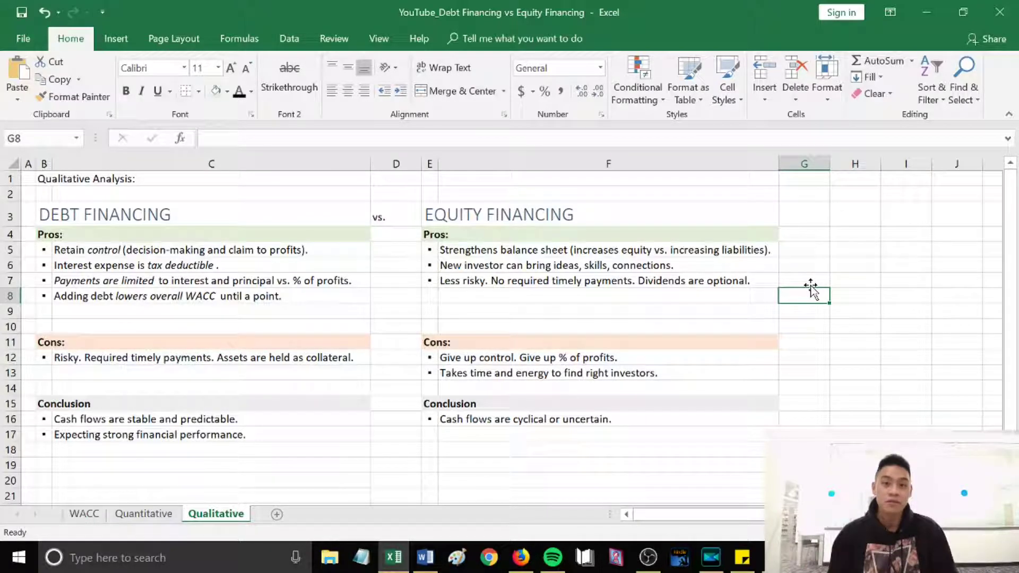
{"action": "left_click", "coordinate": [529, 215]}
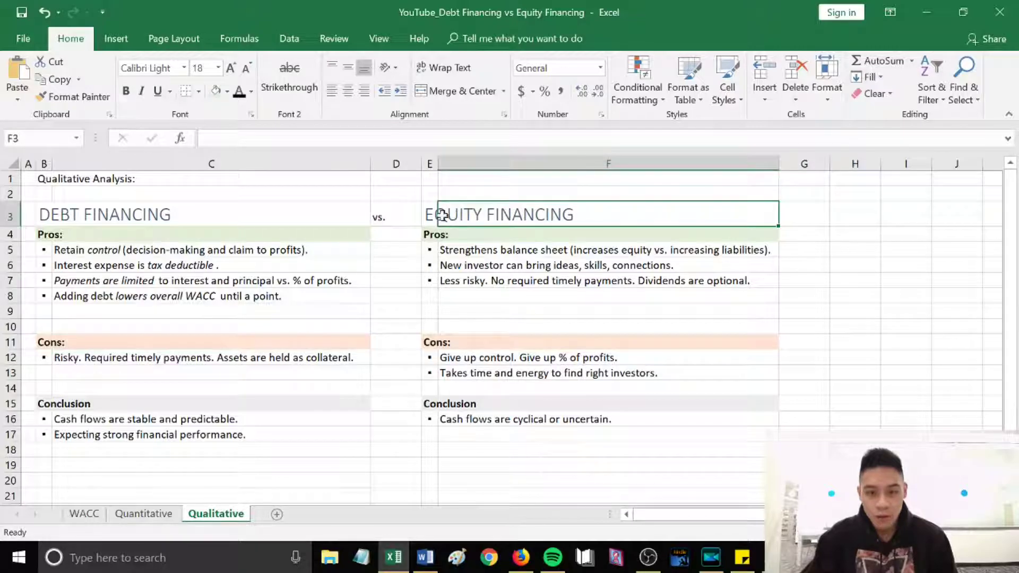
{"action": "left_click", "coordinate": [429, 234]}
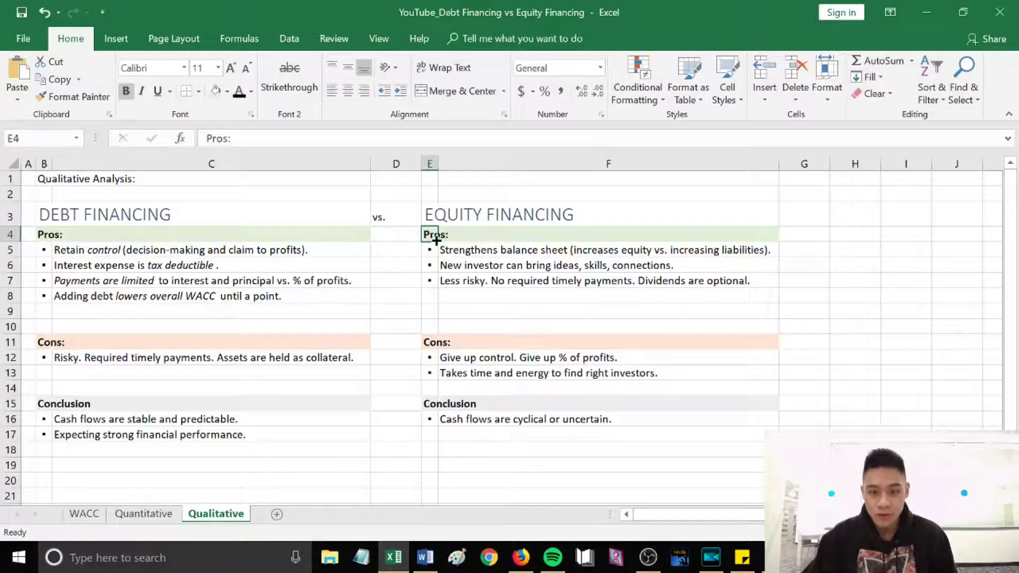
{"action": "left_click", "coordinate": [430, 250]}
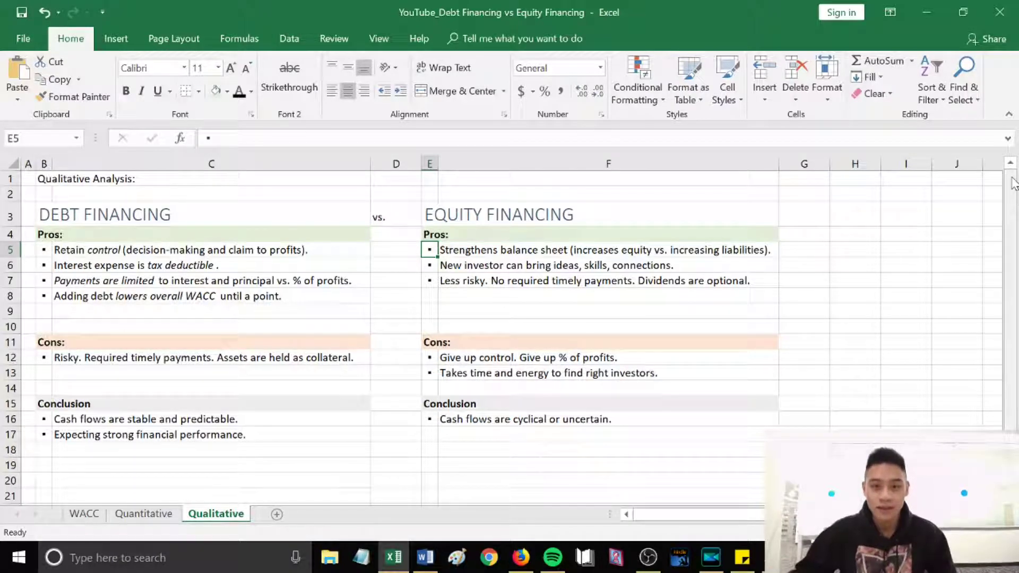
{"action": "left_click", "coordinate": [640, 462]}
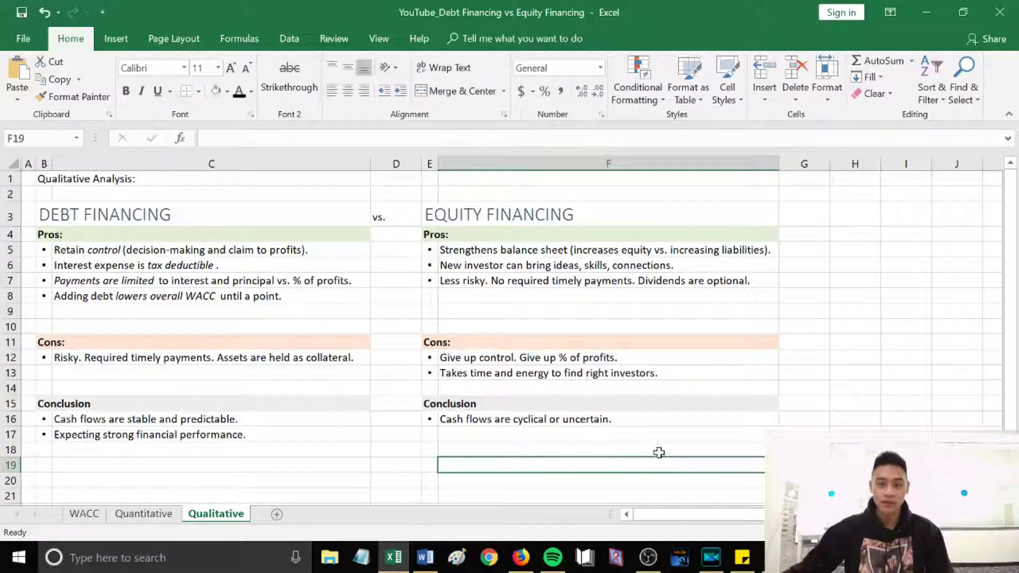